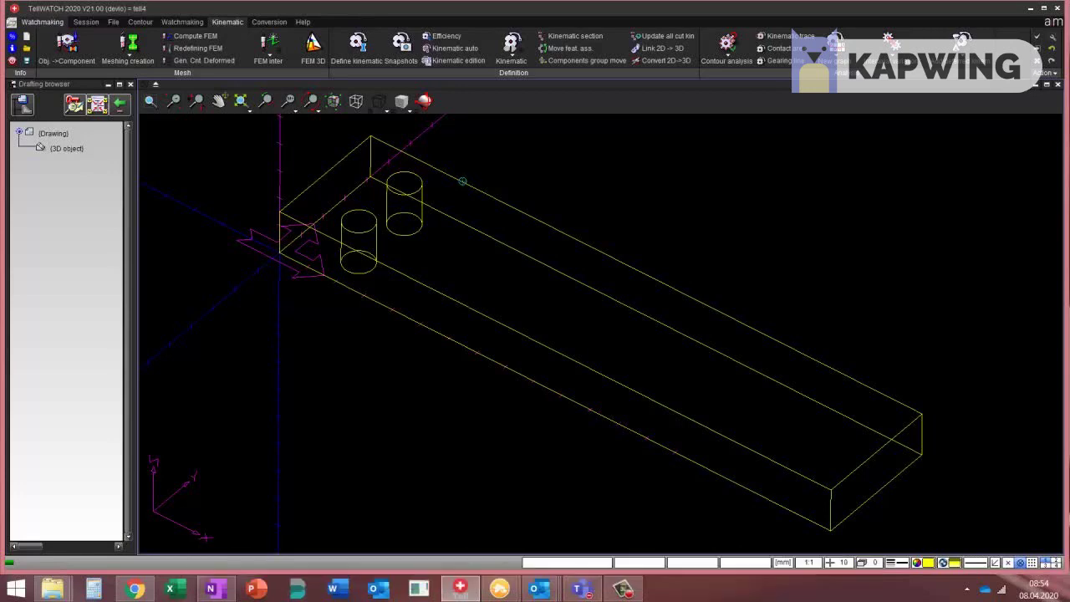
# - Generate a 3D FEM tetrahedral mesh of the bar with two holes, using quality 2 and volume 0
pyautogui.moveTo(601, 191); pyautogui.dragTo(697, 255, button='middle')
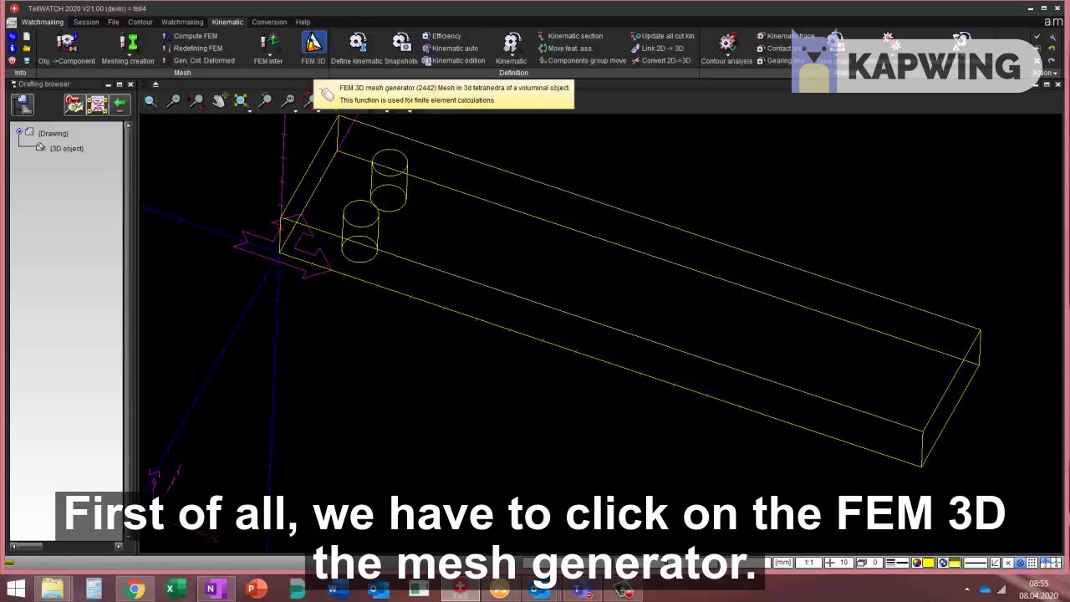
pyautogui.click(313, 43)
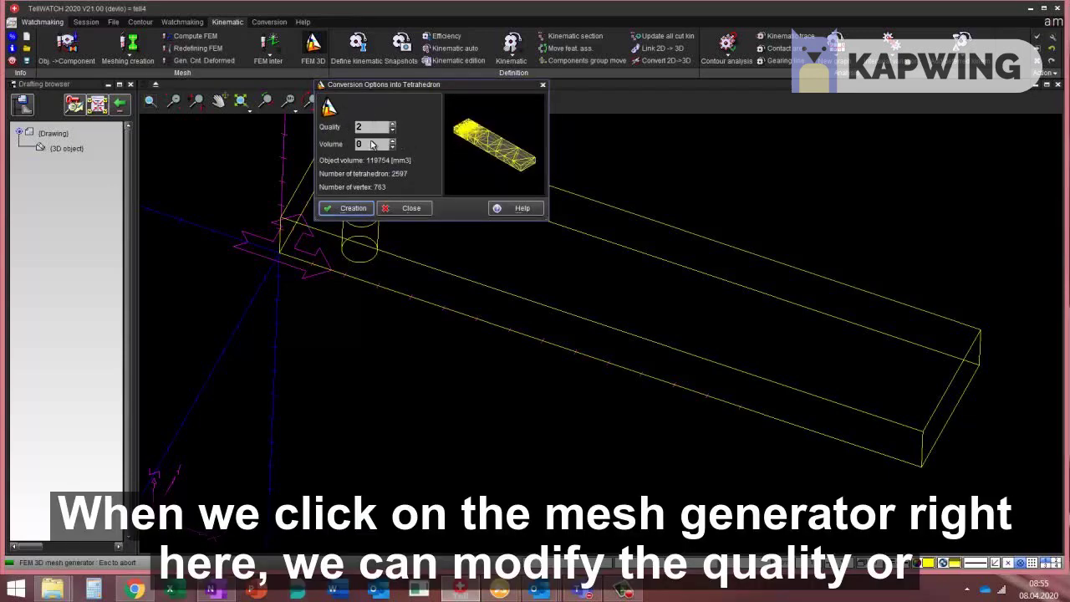
pyautogui.scroll(3, 501, 157)
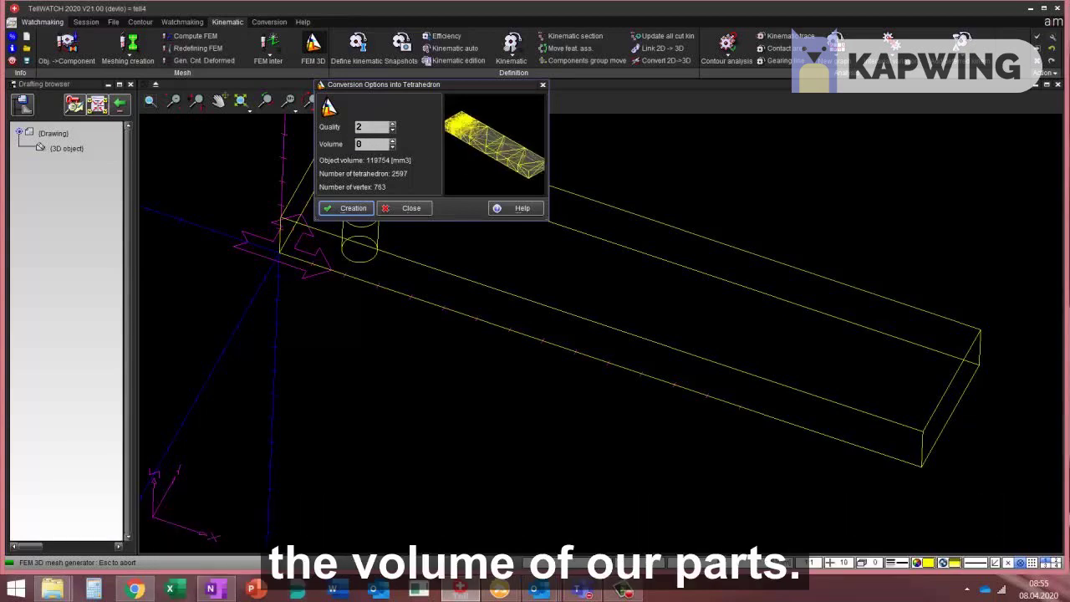
pyautogui.scroll(3, 497, 148)
pyautogui.scroll(-6, 496, 148)
pyautogui.scroll(4, 483, 159)
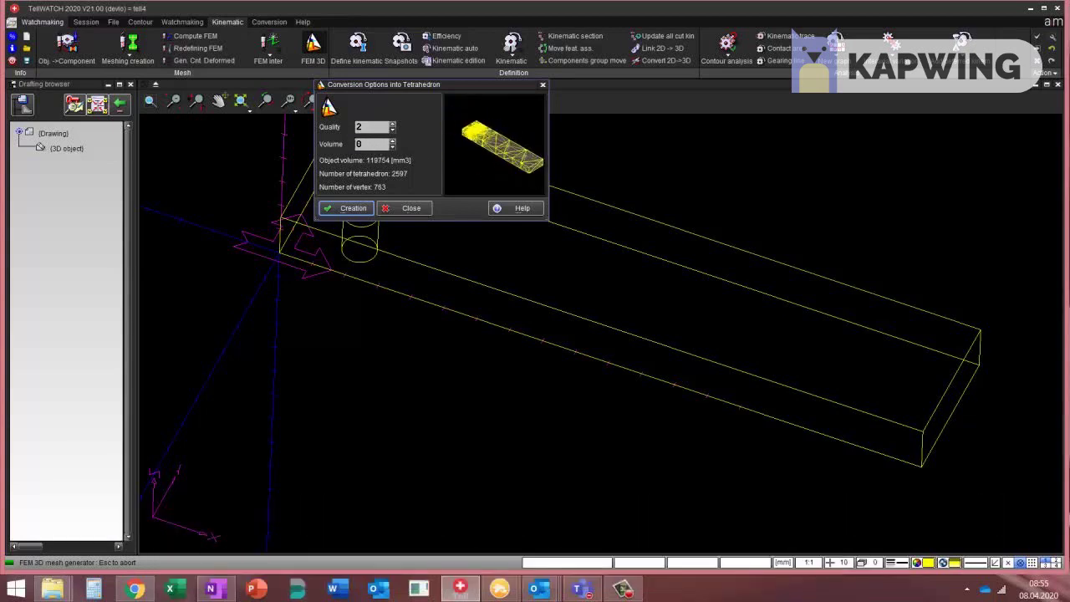
pyautogui.scroll(3, 483, 158)
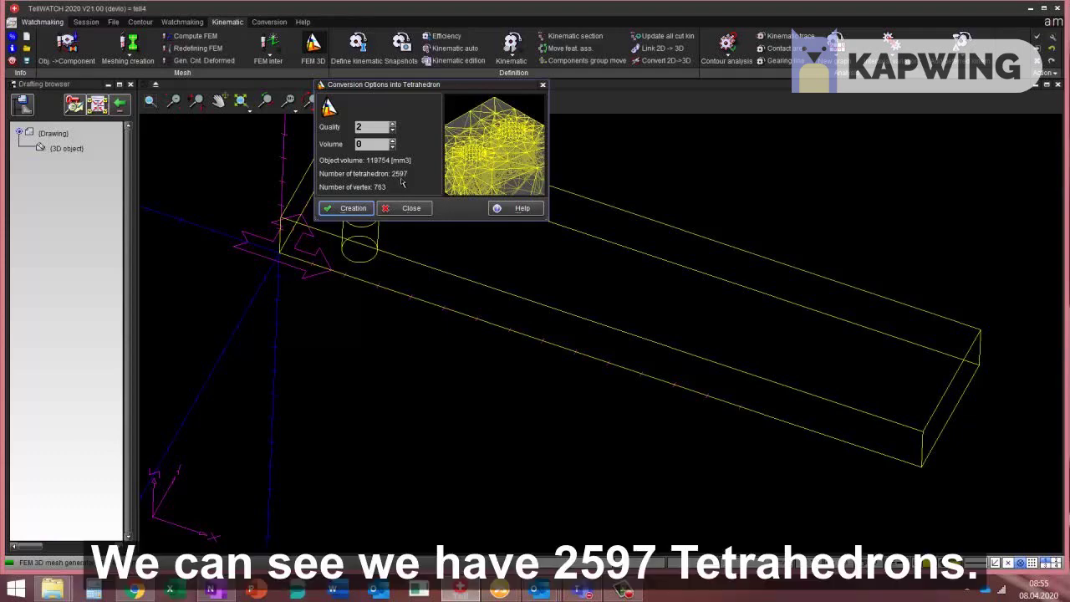
pyautogui.click(346, 209)
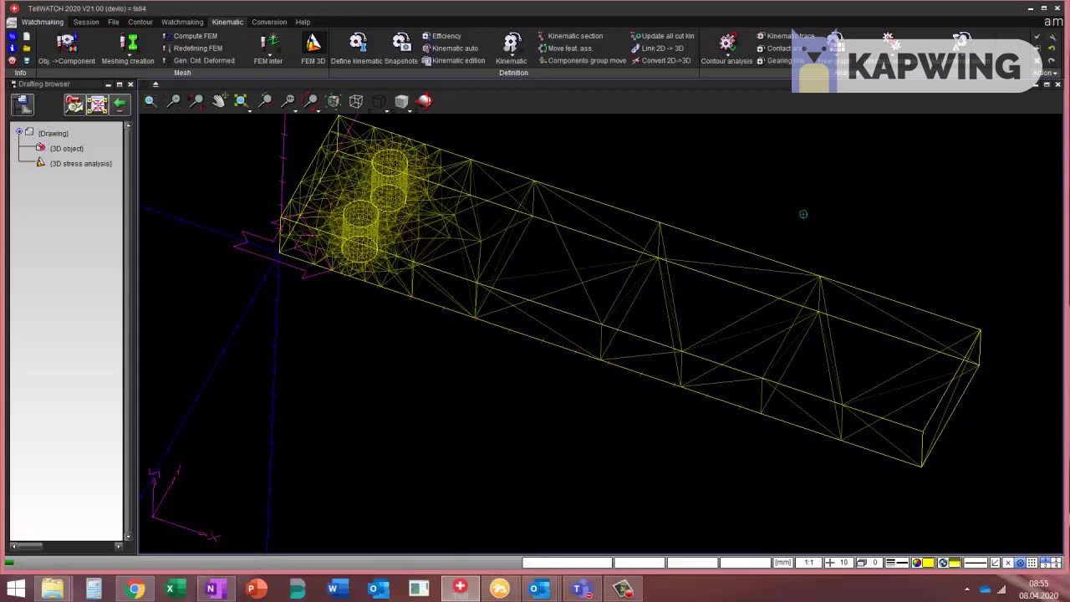
pyautogui.moveTo(802, 215); pyautogui.dragTo(735, 140, button='middle')
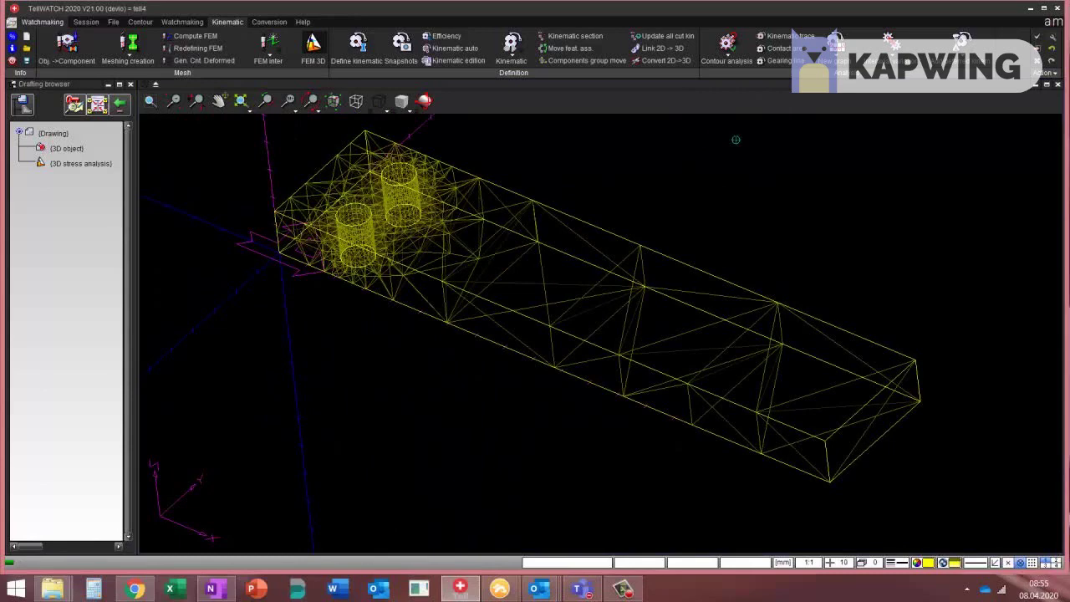
# - Highlight the 3D object and the 3D stress analysis entity in the drawing tree to tell them apart
pyautogui.click(65, 149)
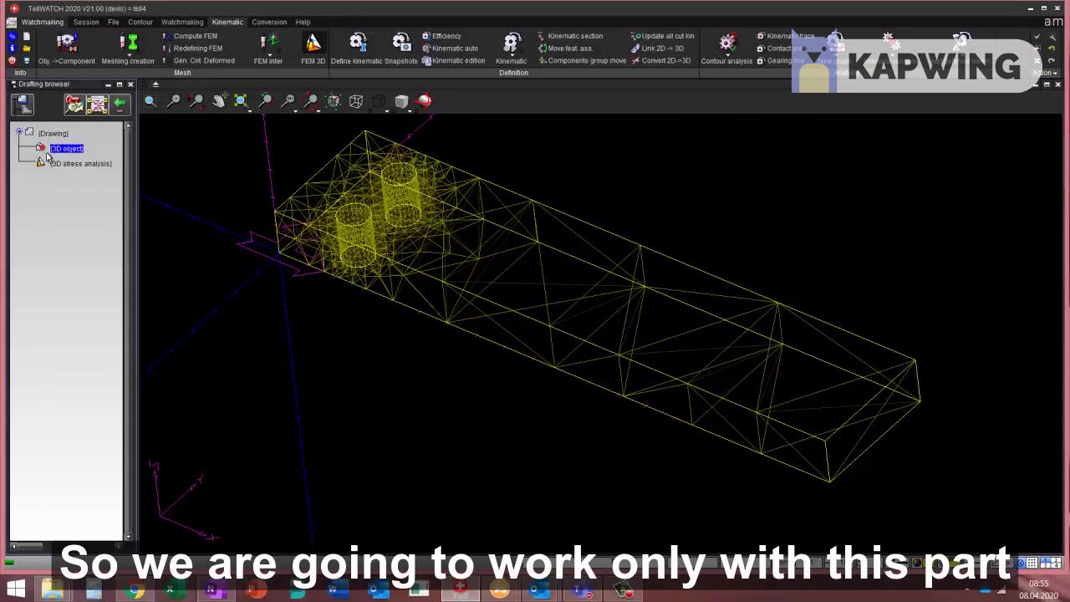
pyautogui.click(69, 164)
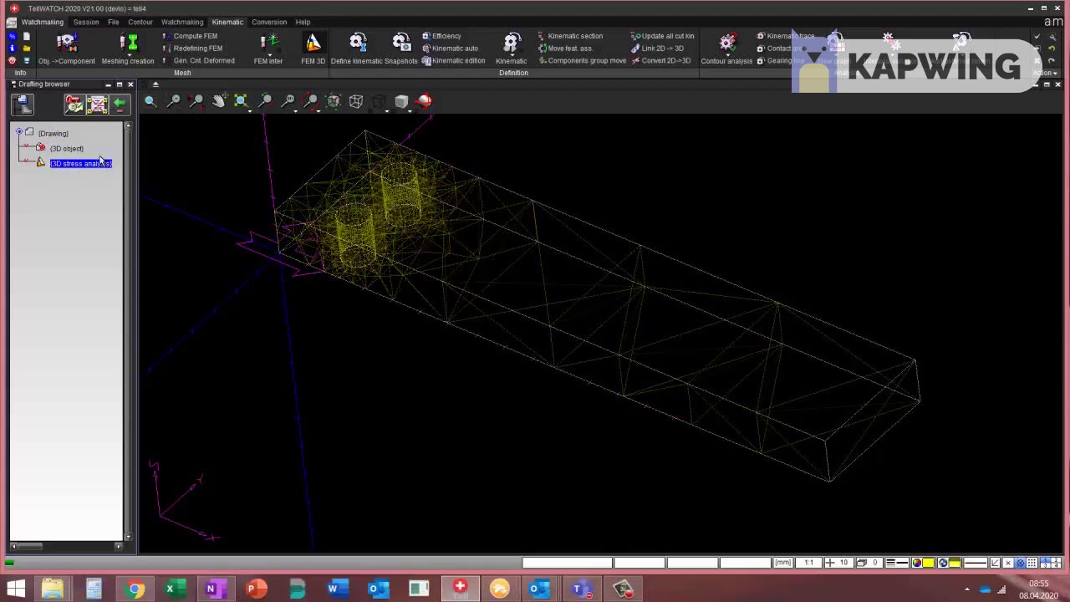
pyautogui.click(410, 352)
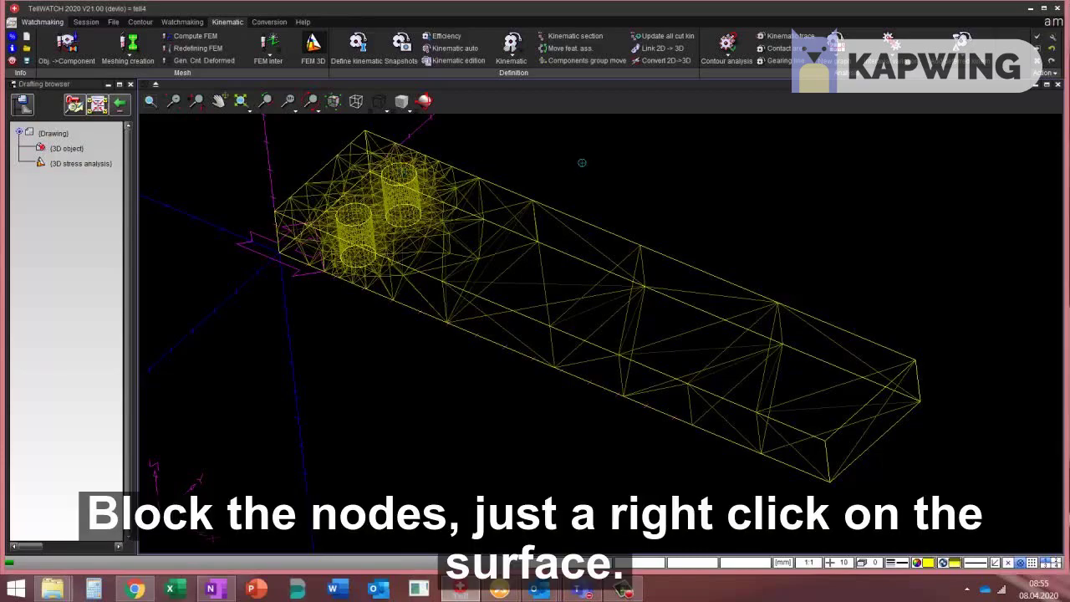
# - Block the rear hole's cylindrical surface by fixing its X, Y and Z displacements at 0
pyautogui.scroll(6, 378, 181)
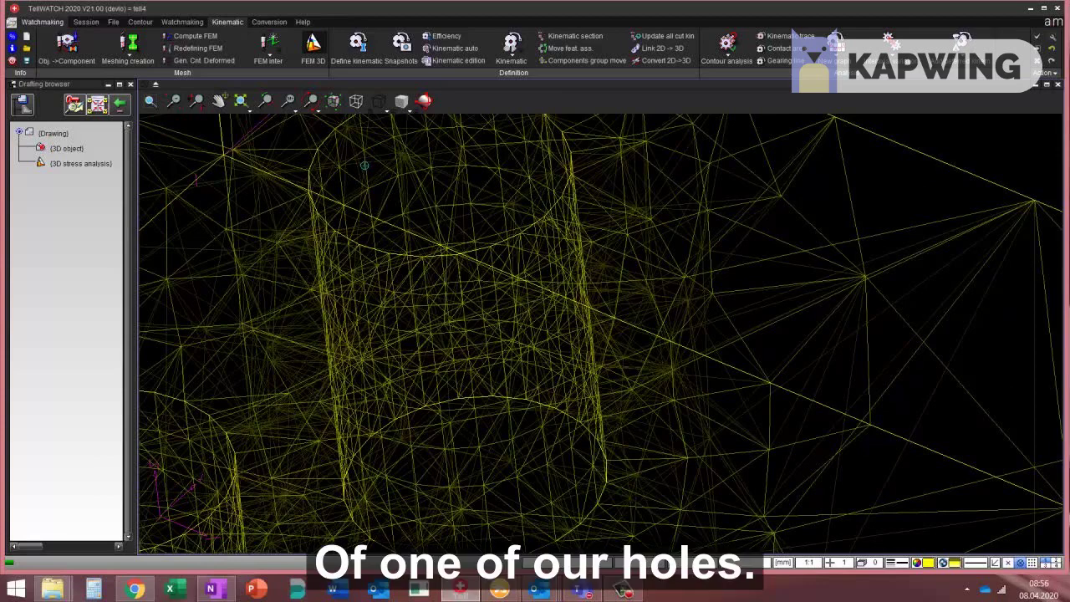
pyautogui.rightClick(365, 166)
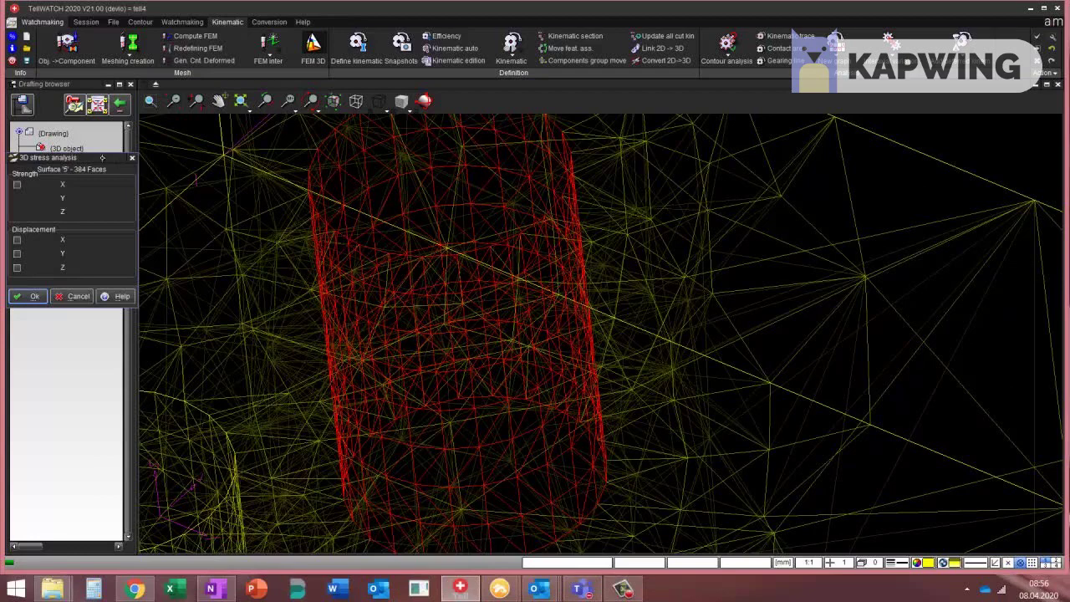
pyautogui.moveTo(101, 157); pyautogui.dragTo(670, 137)
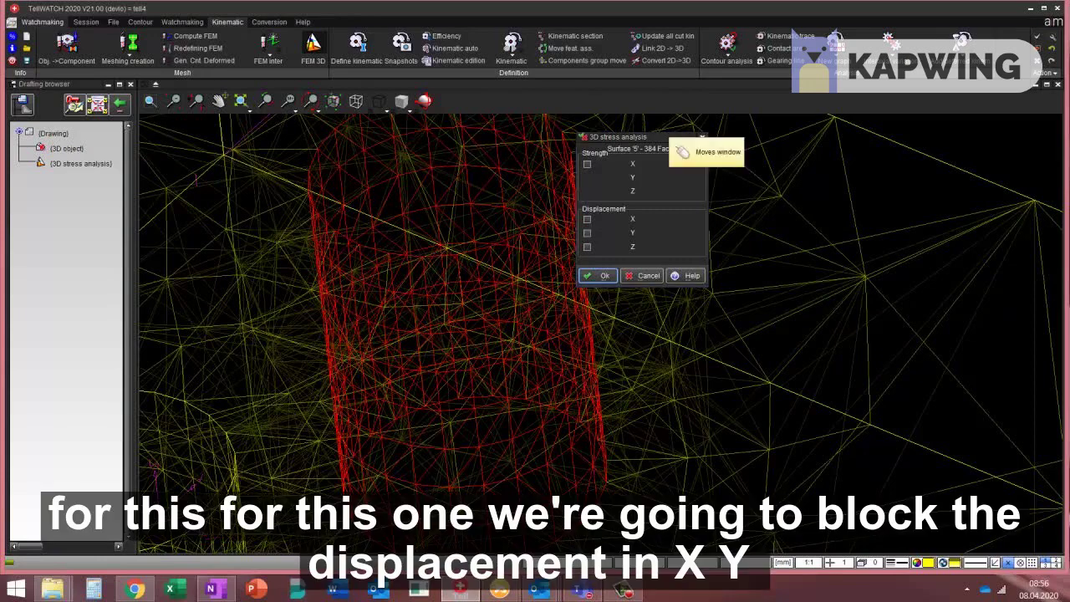
pyautogui.click(586, 218)
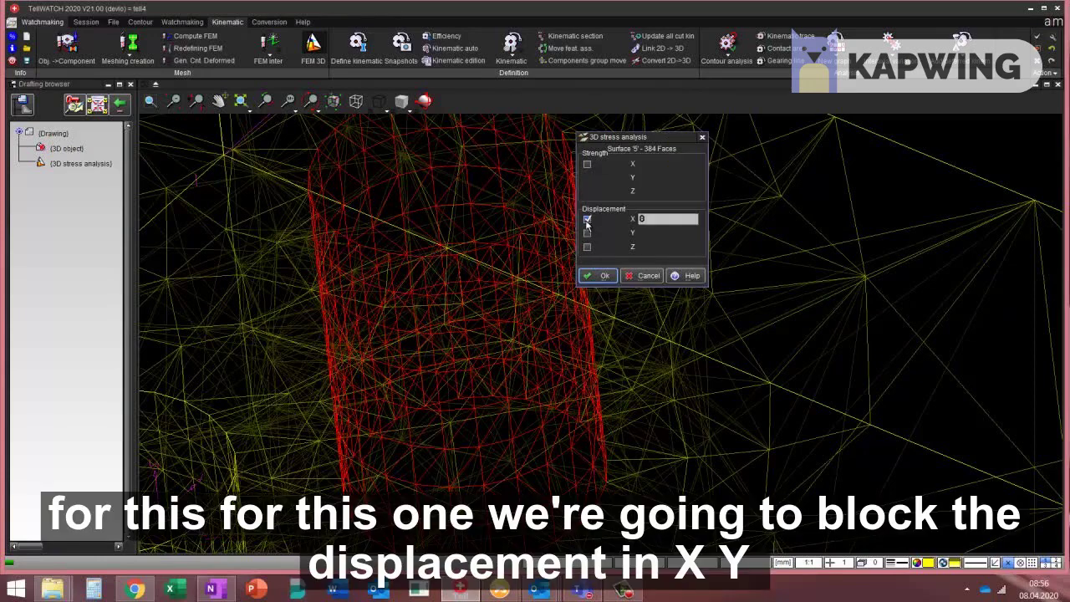
pyautogui.click(586, 234)
pyautogui.click(586, 248)
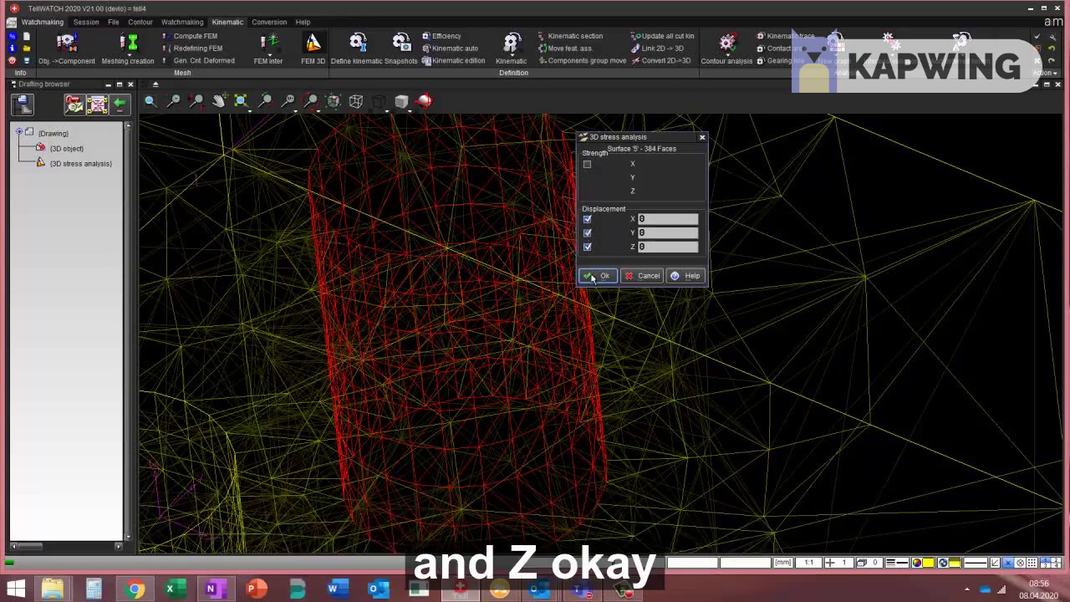
pyautogui.click(603, 276)
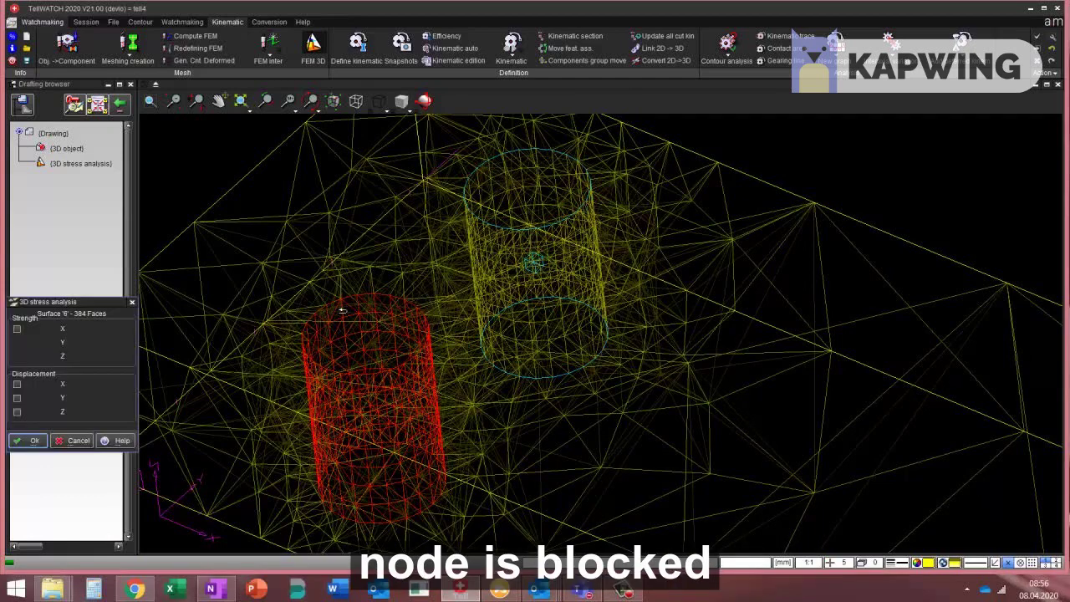
# - Block the front hole's cylindrical surface by fixing its X, Y and Z displacements at 0
pyautogui.moveTo(50, 301); pyautogui.dragTo(391, 171)
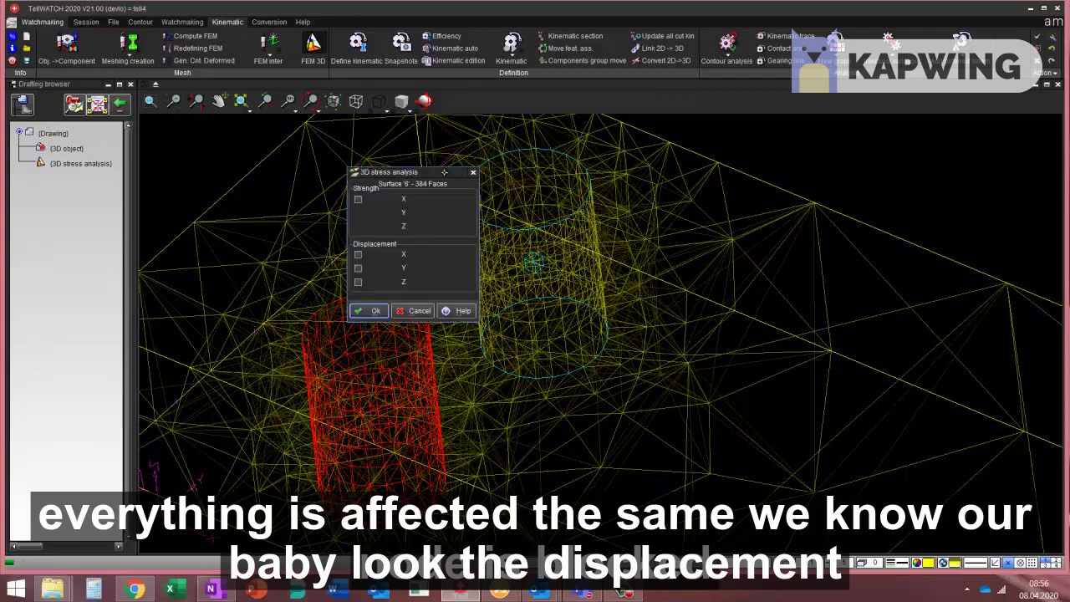
pyautogui.click(357, 255)
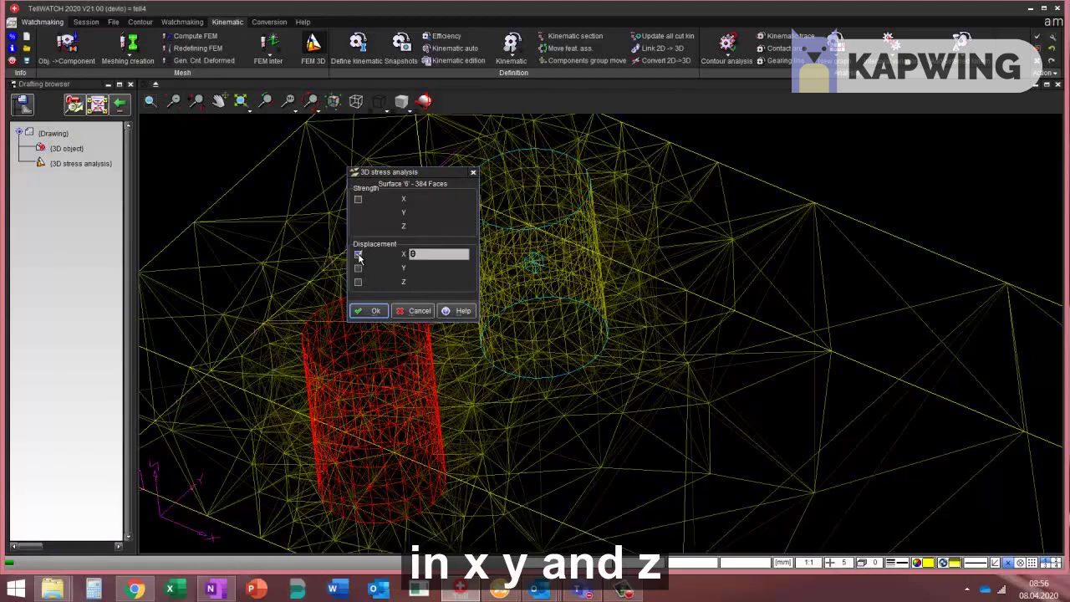
pyautogui.click(358, 268)
pyautogui.click(357, 283)
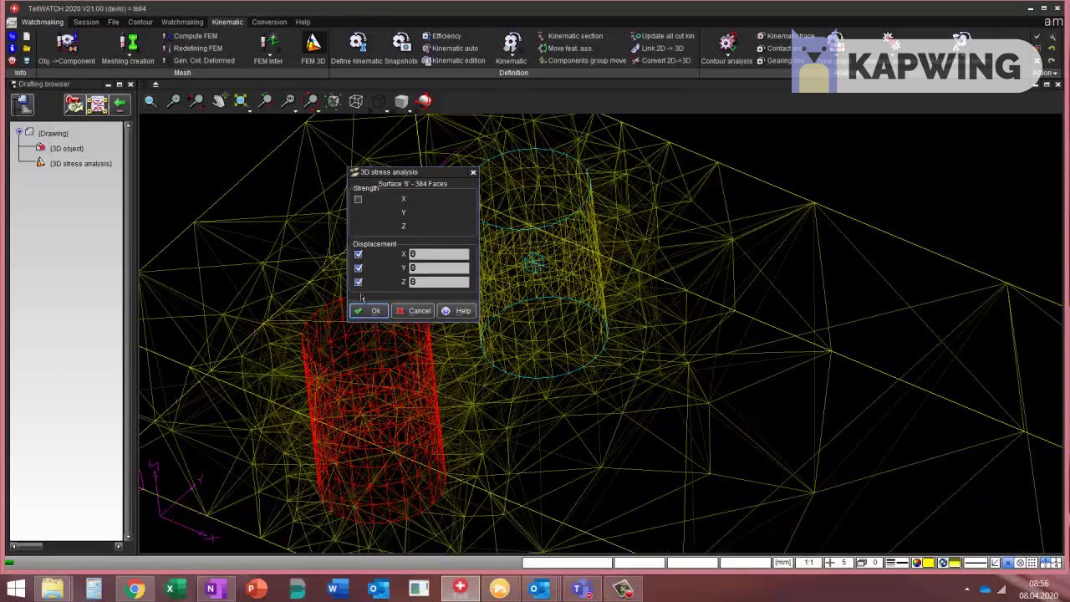
pyautogui.click(370, 311)
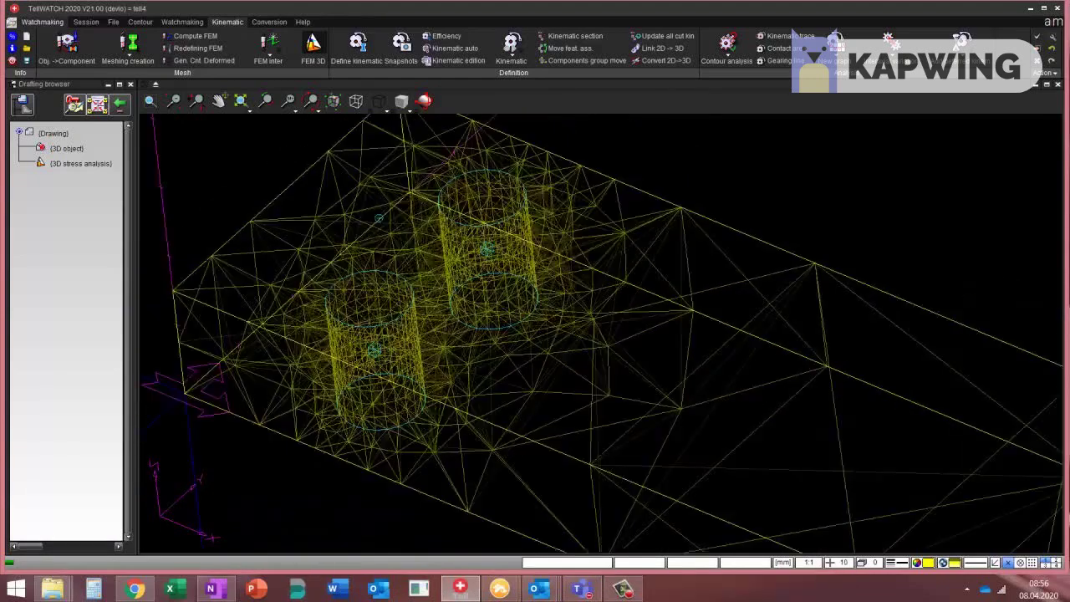
# - Apply a strength of 1 in Z, with X and Y at 0, to the bar's end face opposite the holes
pyautogui.scroll(-1, 371, 217)
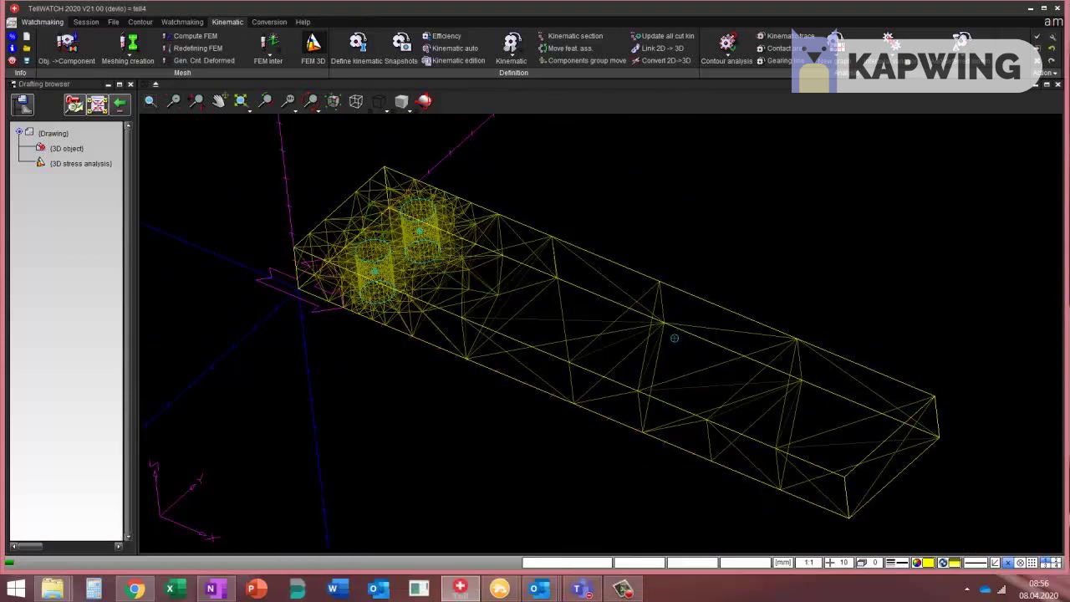
pyautogui.scroll(-1, 674, 339)
pyautogui.scroll(4, 848, 410)
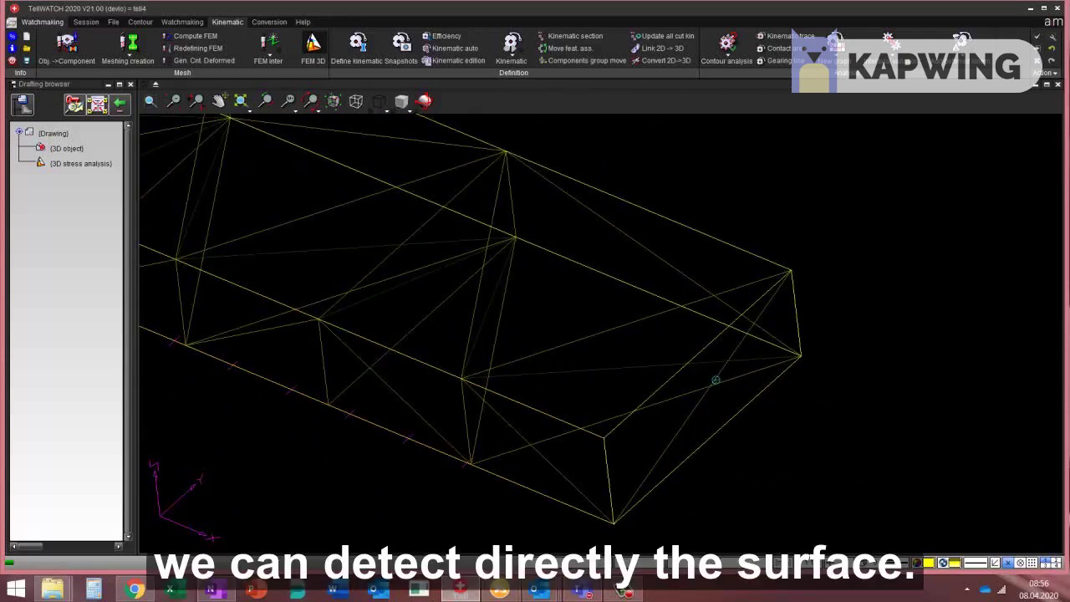
pyautogui.click(715, 380)
pyautogui.moveTo(85, 366); pyautogui.dragTo(649, 192)
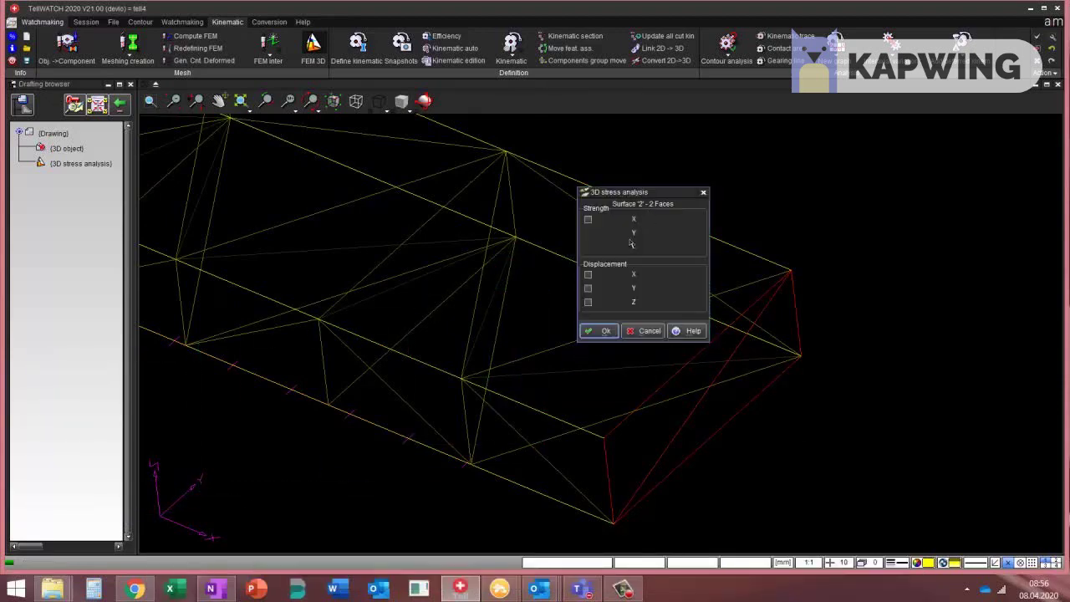
pyautogui.click(587, 220)
pyautogui.doubleClick(665, 246)
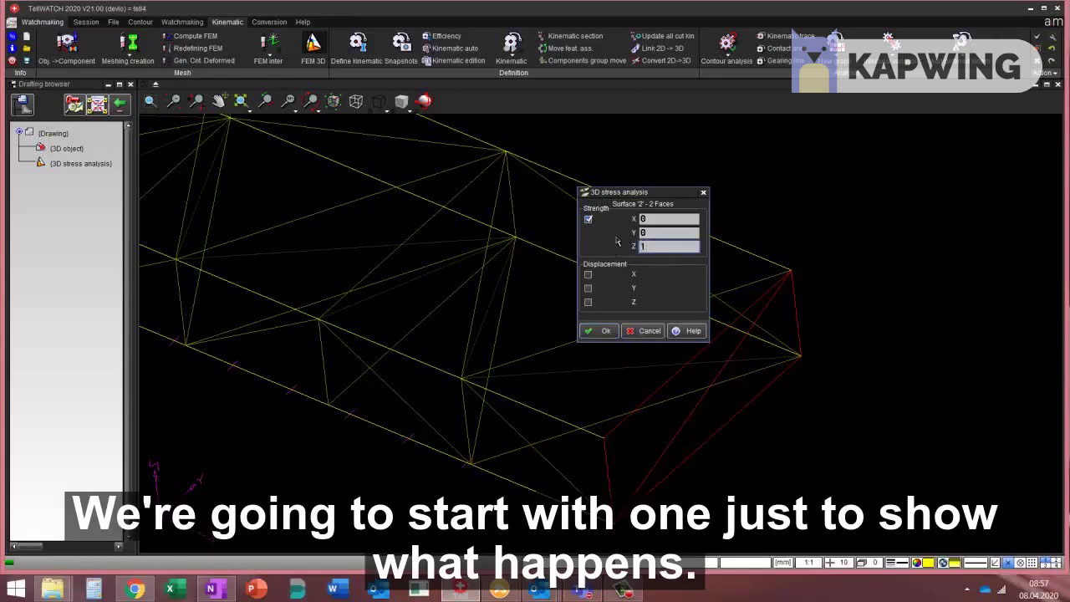
pyautogui.click(600, 331)
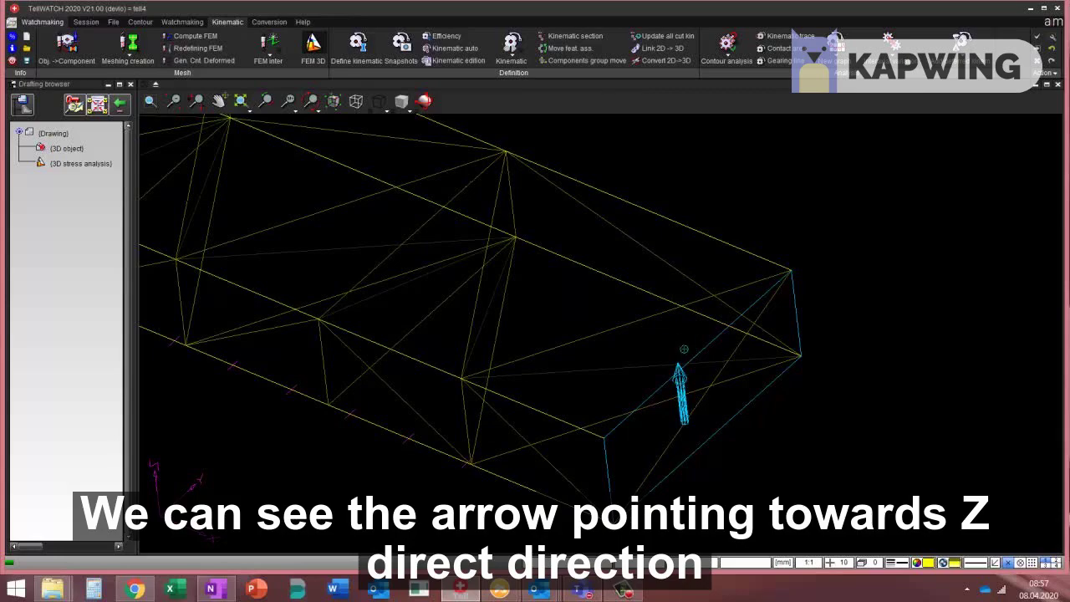
# - Run Compute FEM on the 3D stress analysis mesh and display the stress result shaded with mesh edges
pyautogui.scroll(-5, 683, 349)
pyautogui.scroll(3, 493, 248)
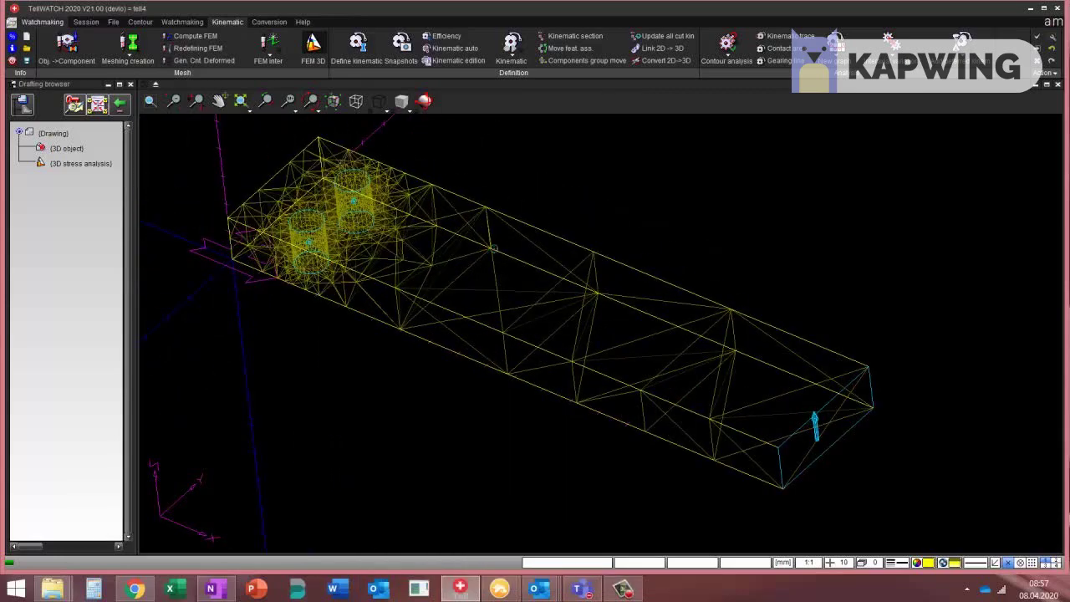
pyautogui.click(489, 207)
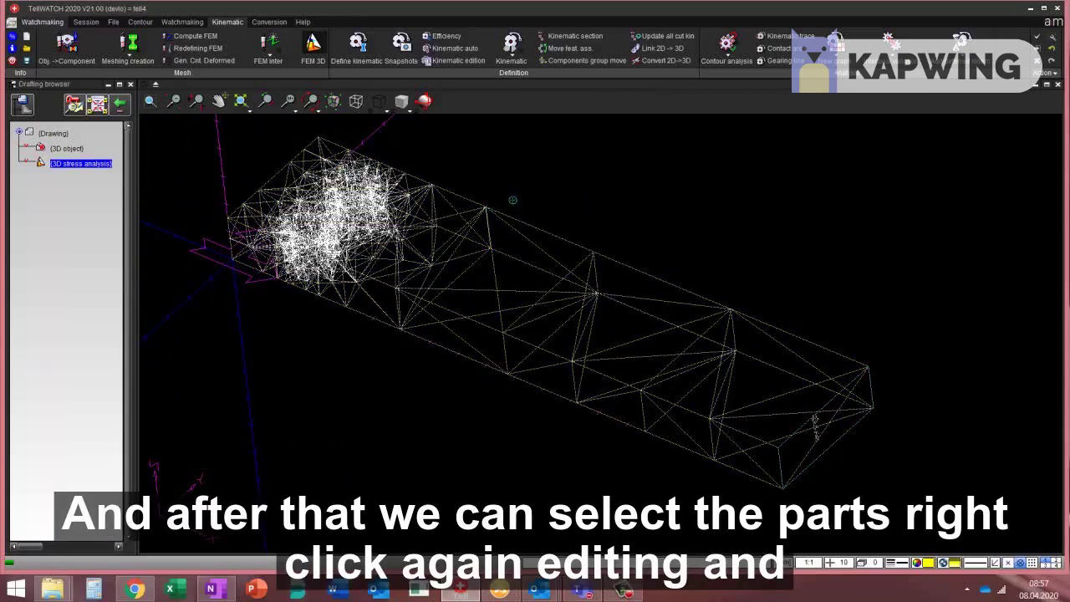
pyautogui.rightClick(583, 165)
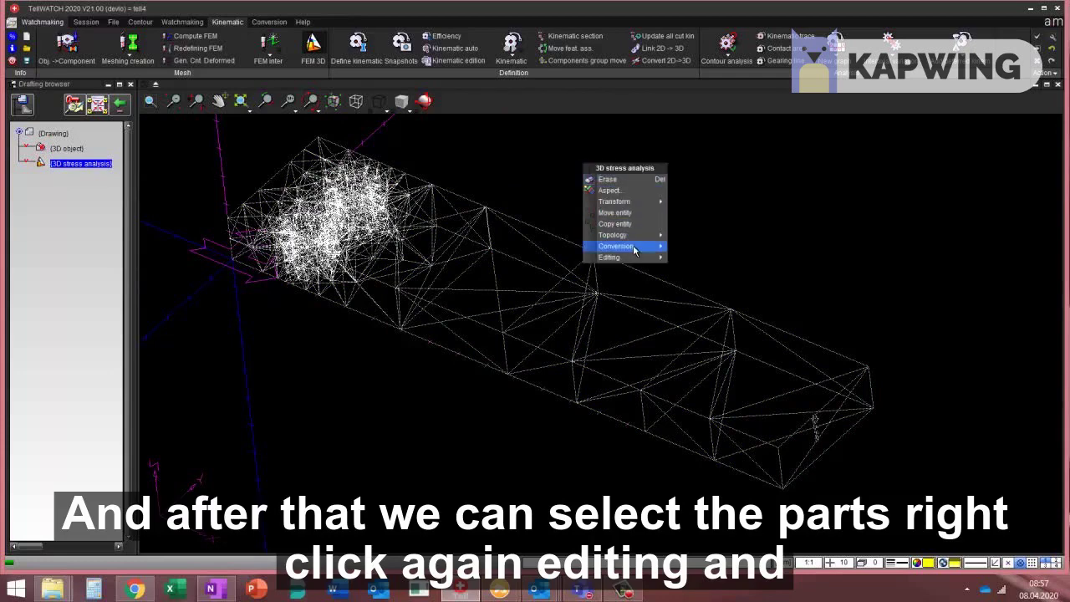
pyautogui.moveTo(637, 259)
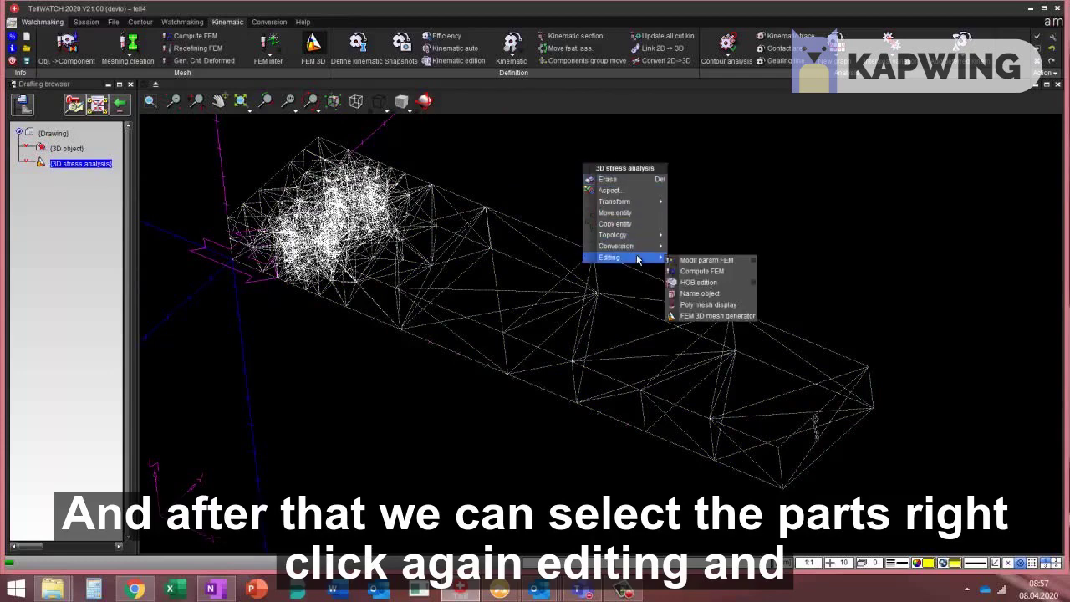
pyautogui.click(700, 270)
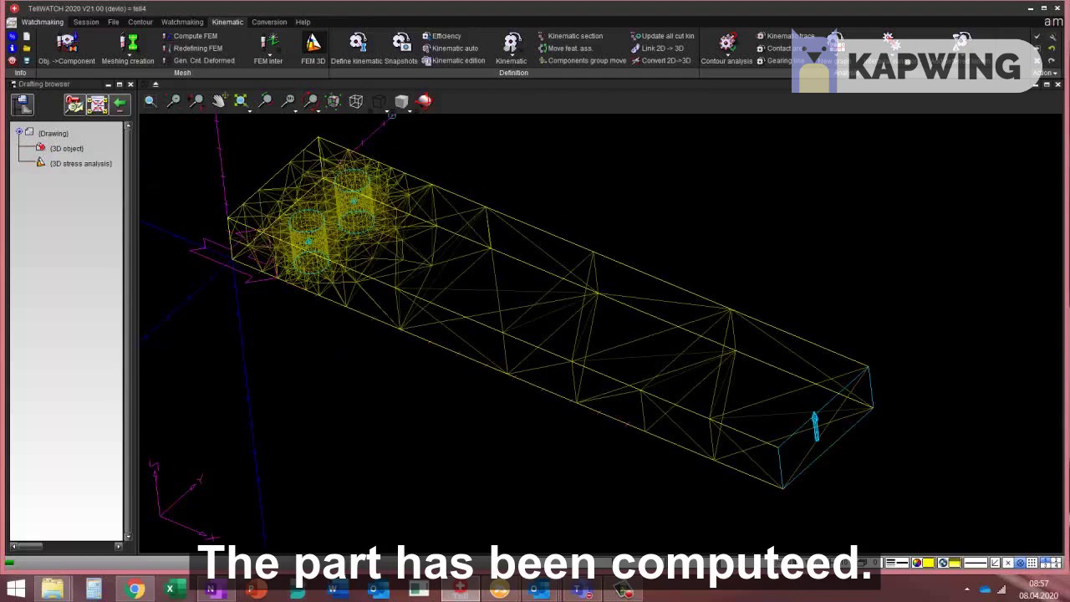
pyautogui.click(401, 102)
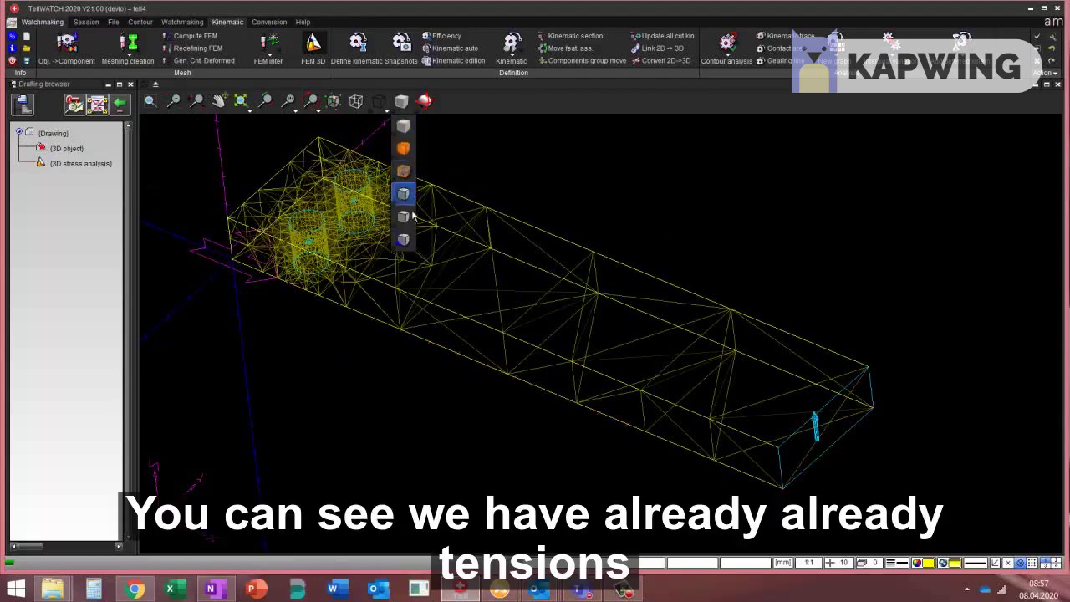
pyautogui.click(403, 240)
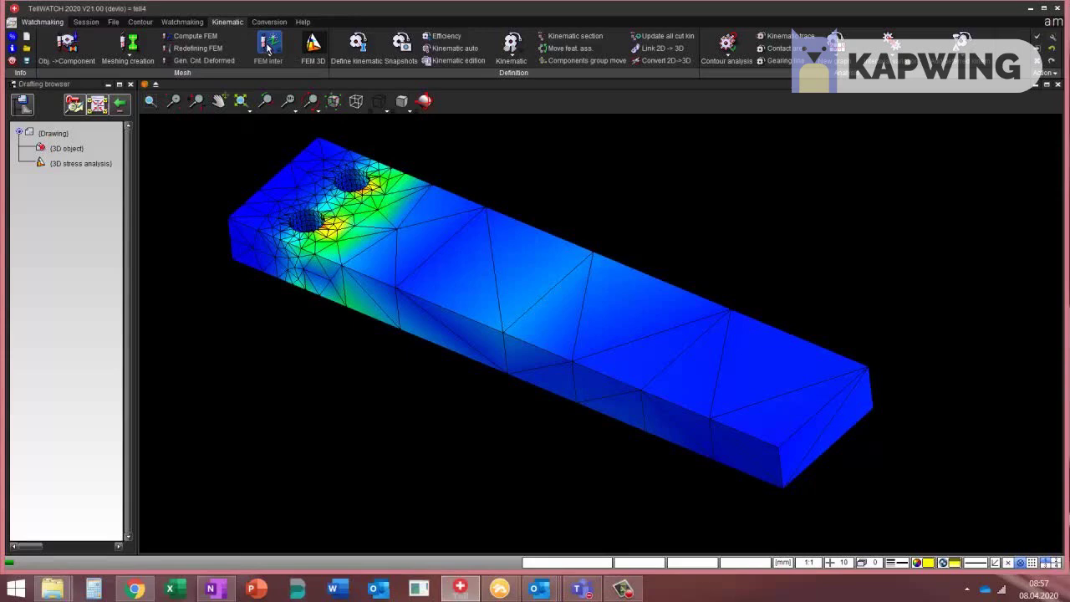
# - Inspect the Von Mises stress on the mesh triangles around the rear hole with Analysis FEM
pyautogui.click(125, 42)
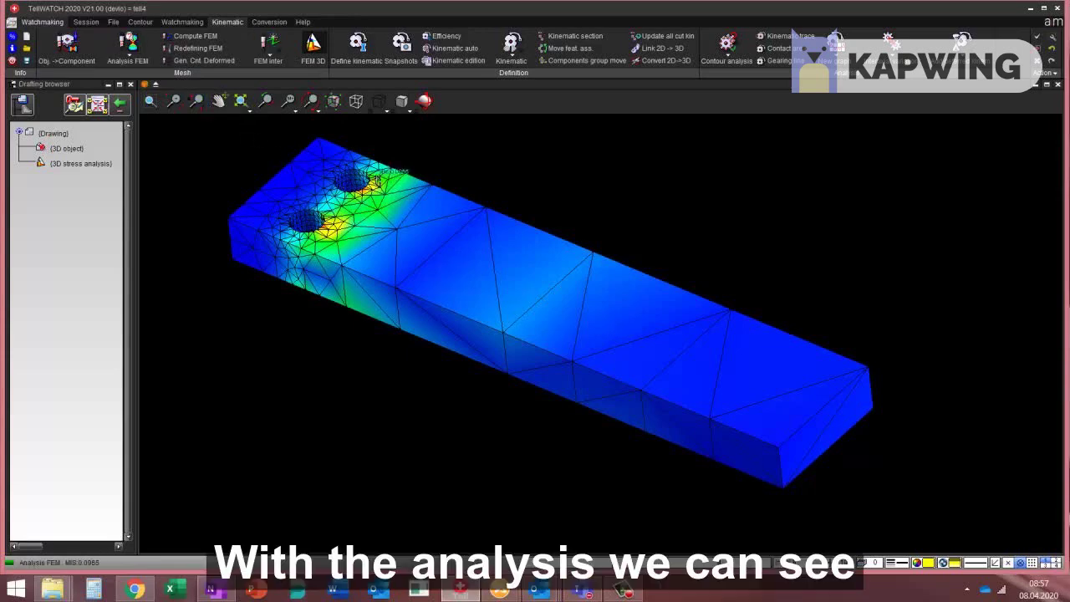
pyautogui.scroll(3, 343, 179)
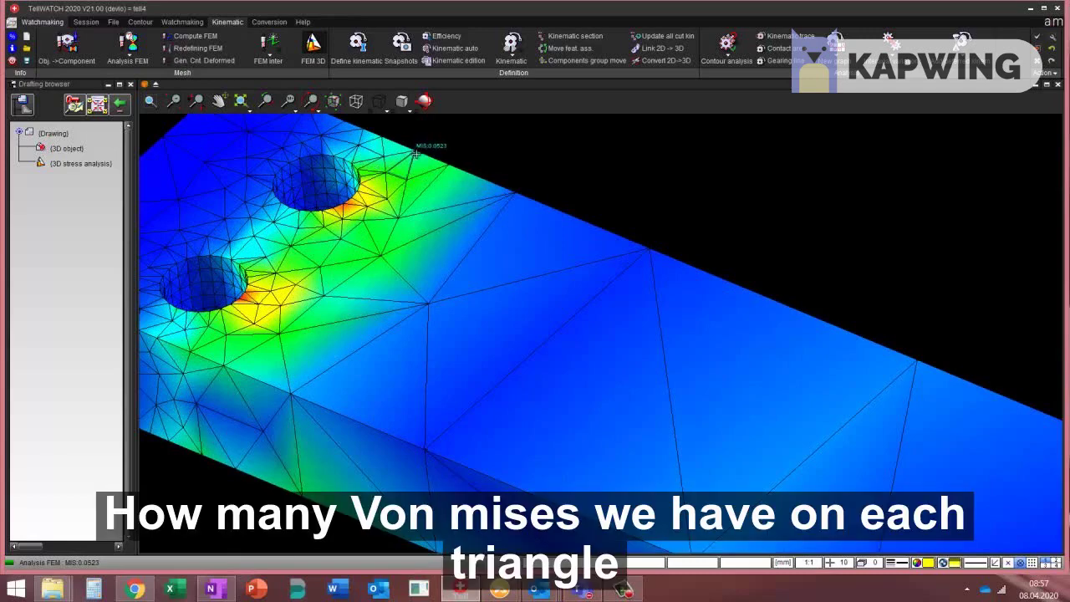
pyautogui.moveTo(399, 161)
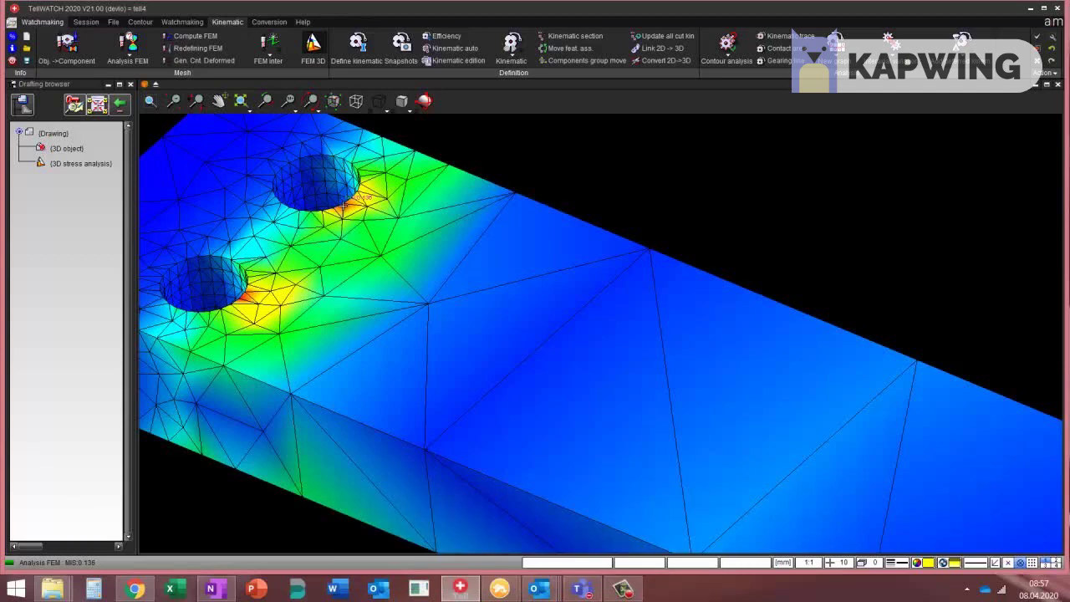
# - Switch the 3D view from the shaded stress result back to the transparent mesh display of the whole bar
pyautogui.scroll(-4, 342, 205)
pyautogui.scroll(-2, 359, 188)
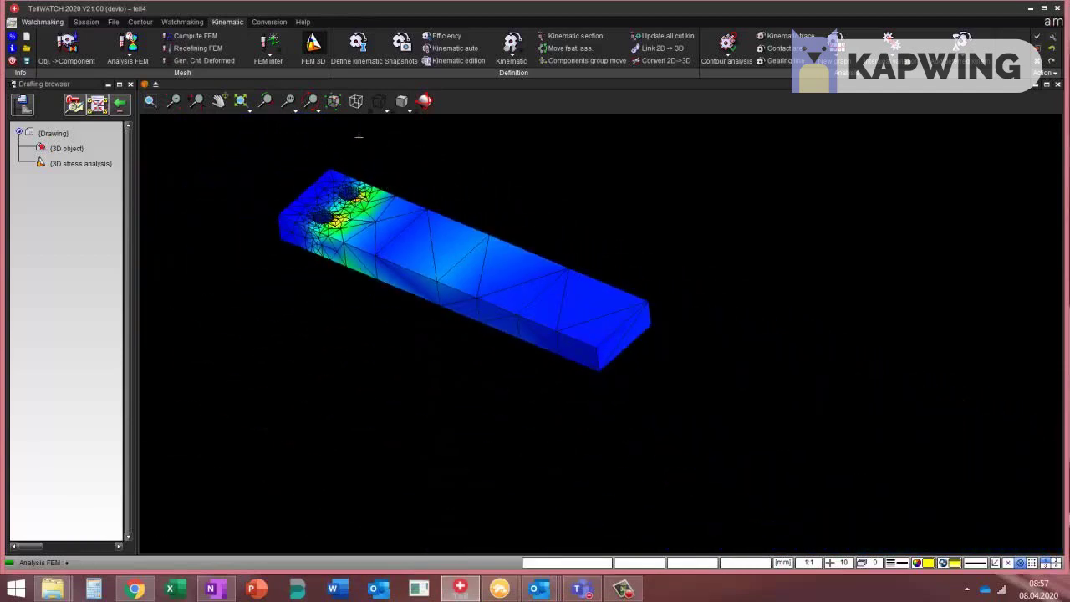
pyautogui.click(401, 101)
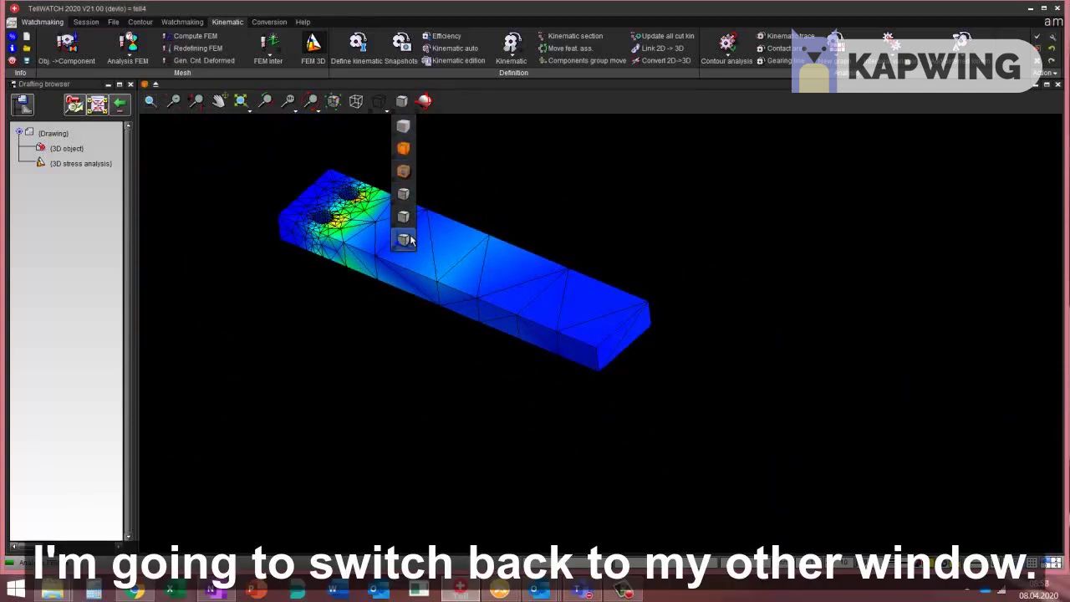
pyautogui.click(404, 239)
pyautogui.scroll(3, 349, 209)
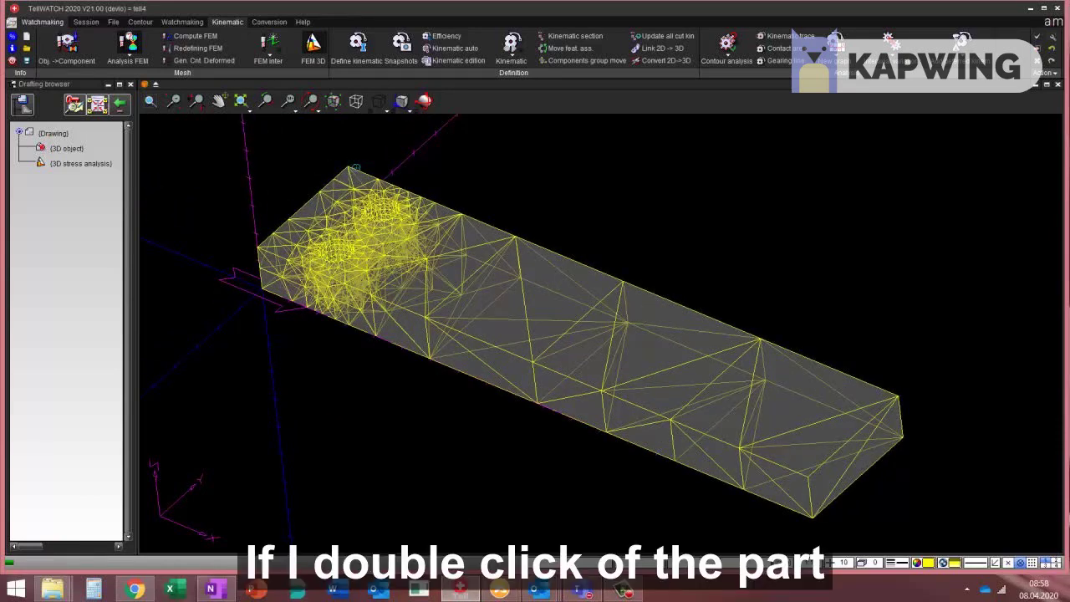
# - Examine the material properties of the 3D stress analysis and the list of predefined physical materials without choosing a different one
pyautogui.doubleClick(846, 451)
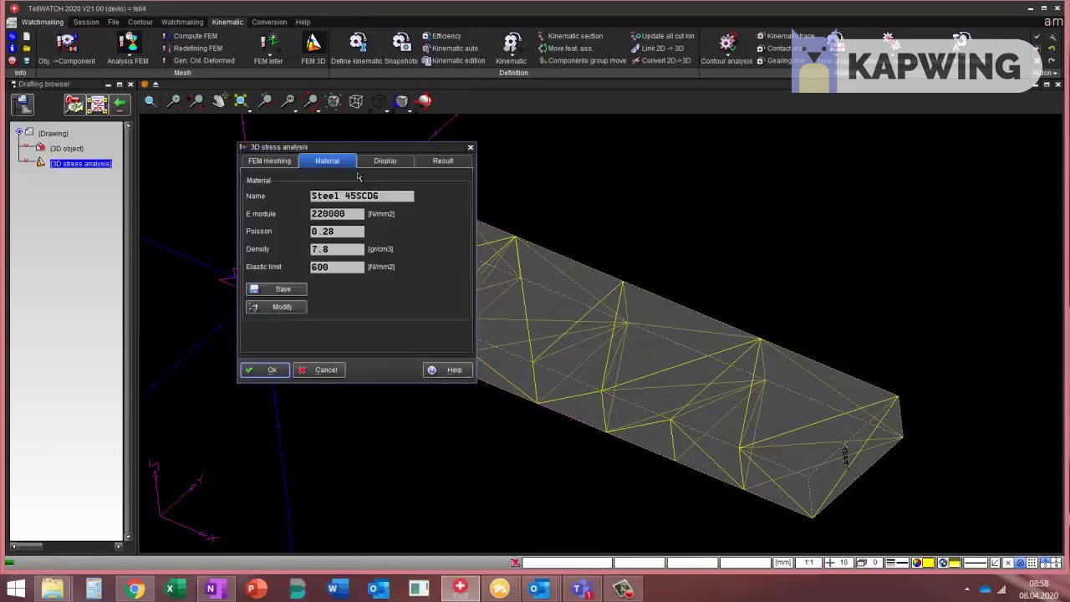
pyautogui.moveTo(386, 152); pyautogui.dragTo(855, 125)
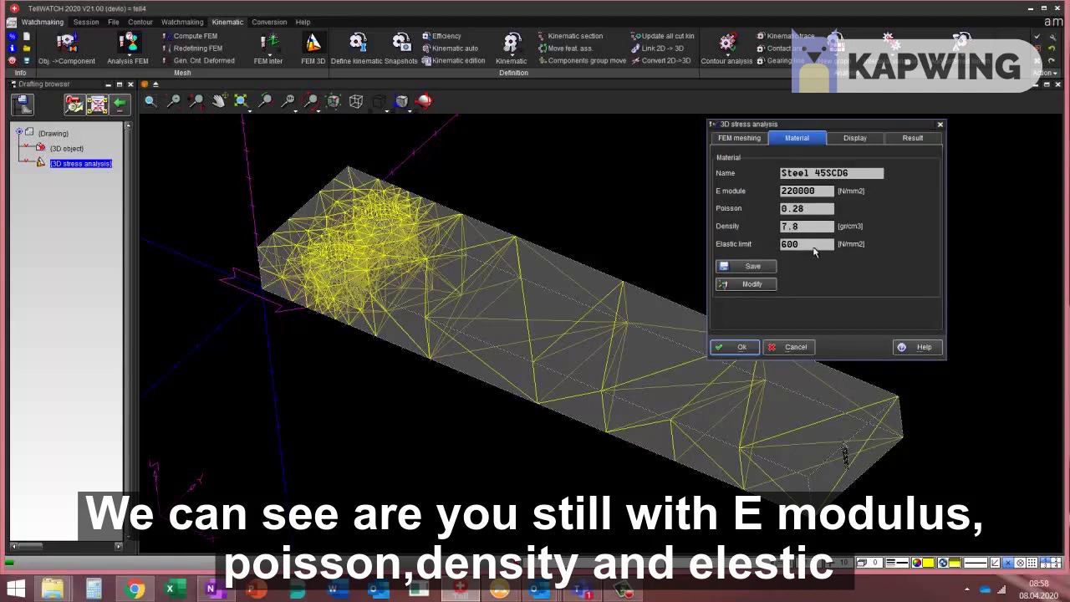
pyautogui.rightClick(809, 178)
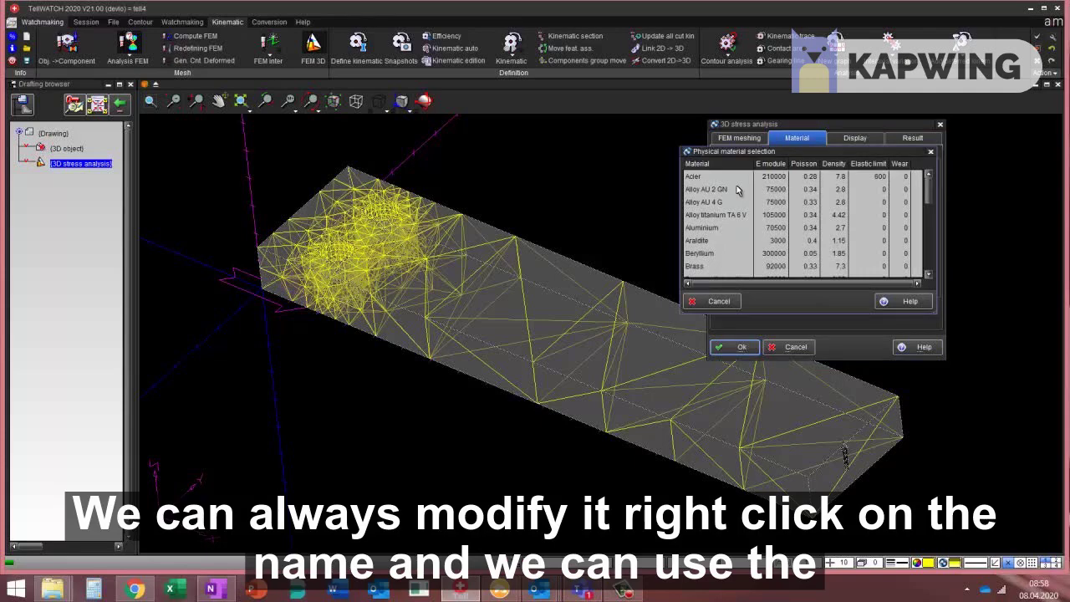
pyautogui.scroll(-1, 737, 191)
pyautogui.scroll(6, 737, 191)
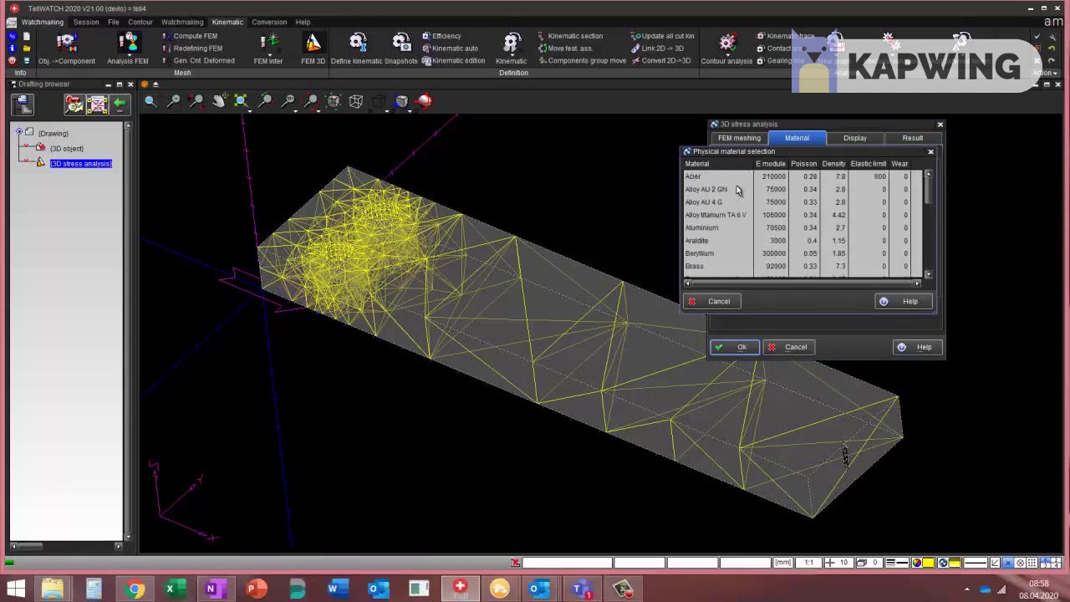
pyautogui.click(729, 308)
pyautogui.doubleClick(790, 194)
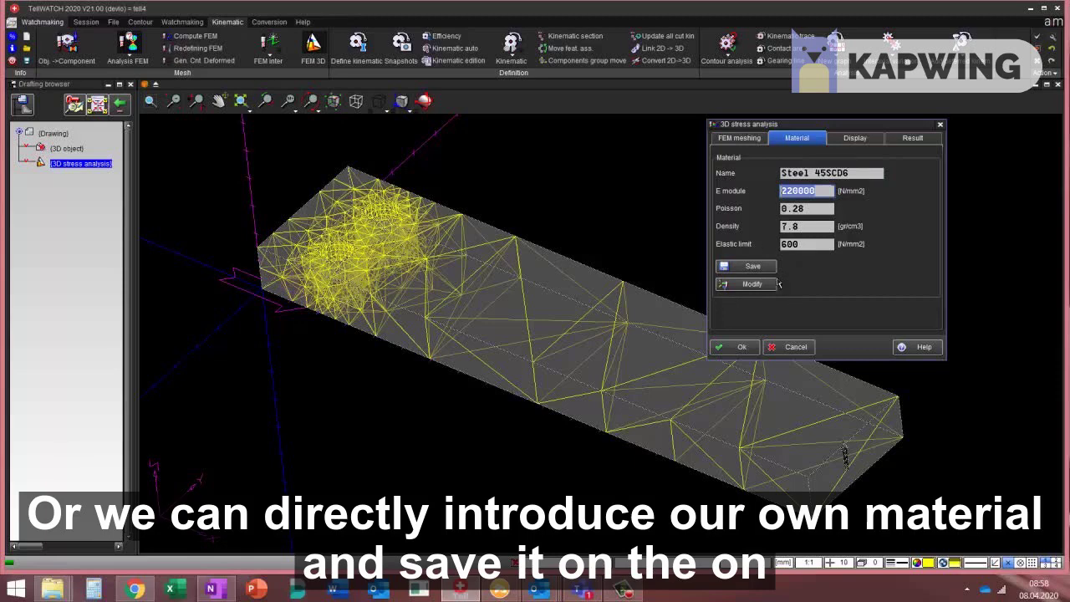
# - Review the FEM meshing and compute settings of the stress analysis, keeping Linear analysis as the analysis type
pyautogui.click(740, 138)
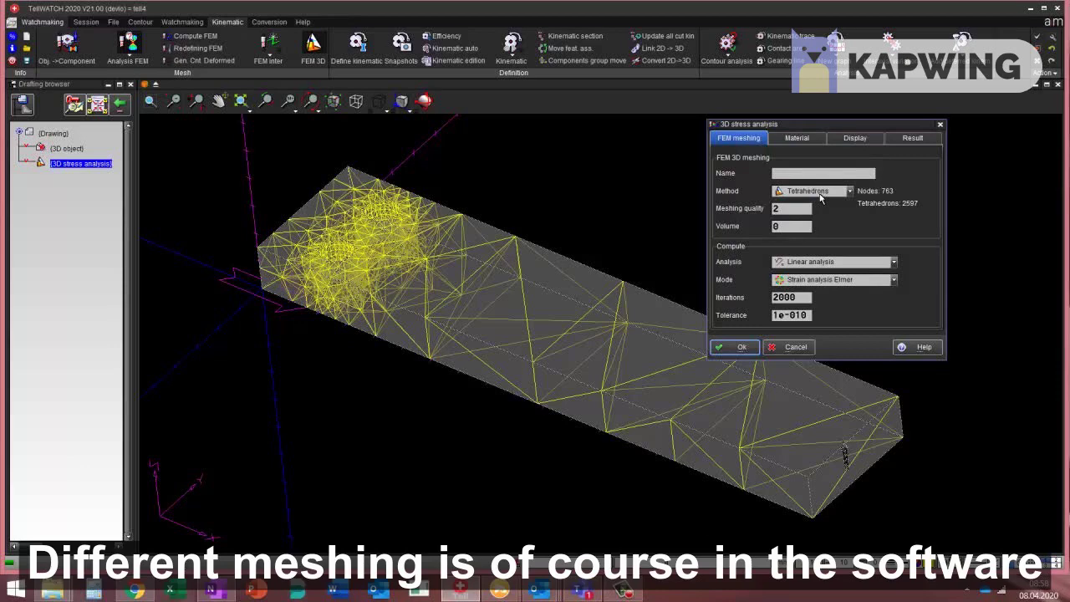
pyautogui.click(817, 266)
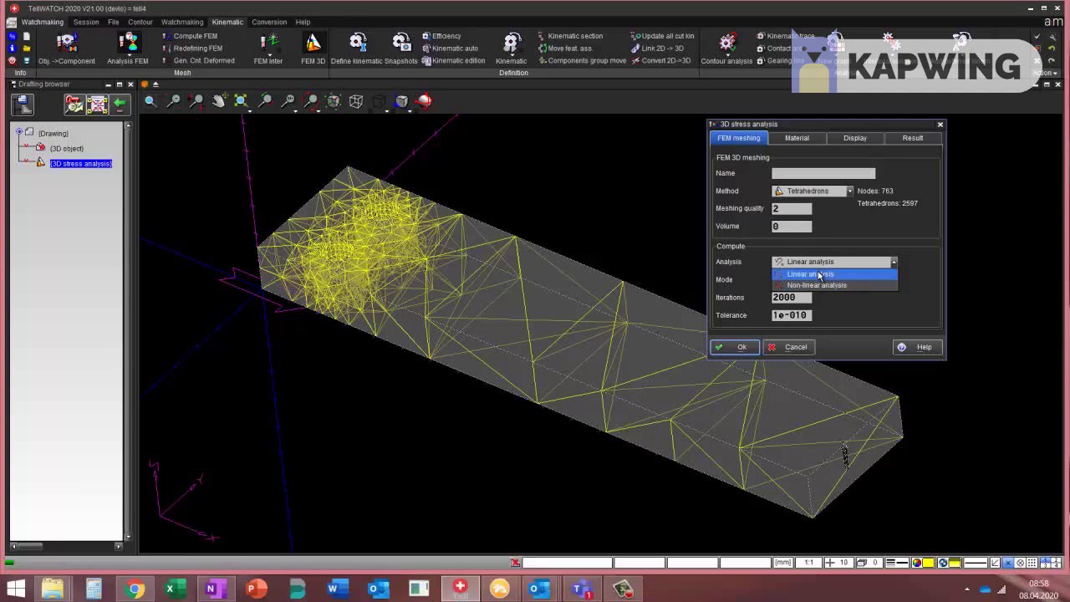
pyautogui.click(819, 274)
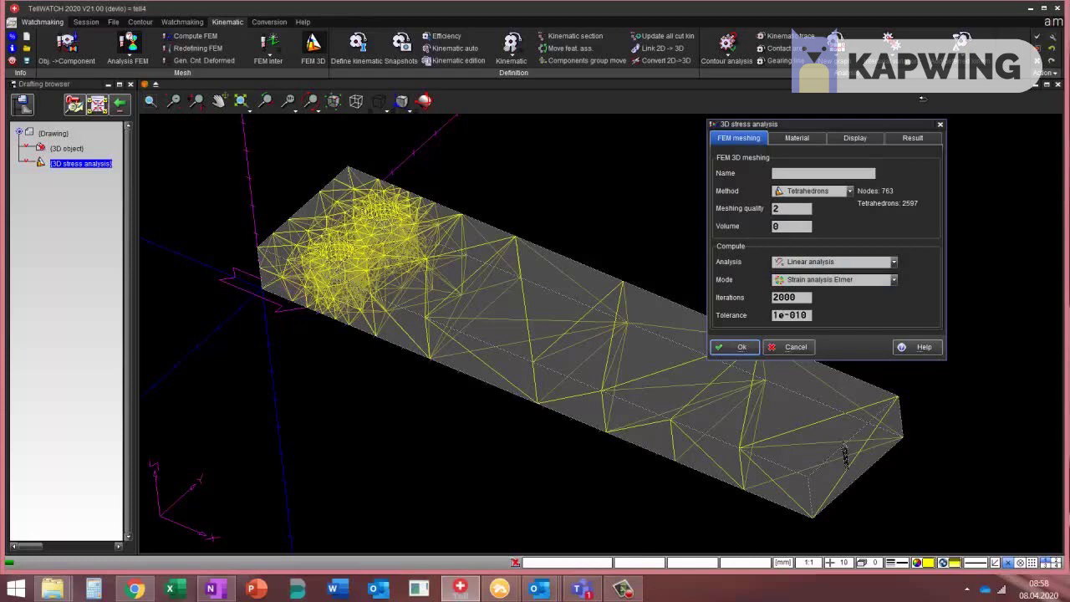
# - Generate a drawing of the Von Mises, displacement and strength results beside the bar and accept the stress analysis settings
pyautogui.click(909, 140)
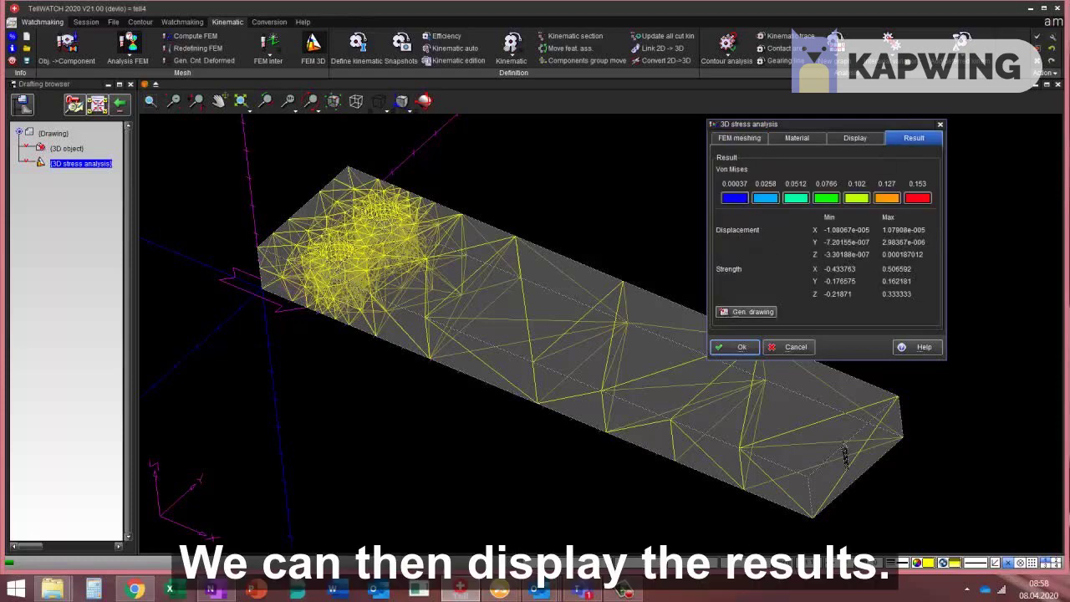
pyautogui.click(737, 347)
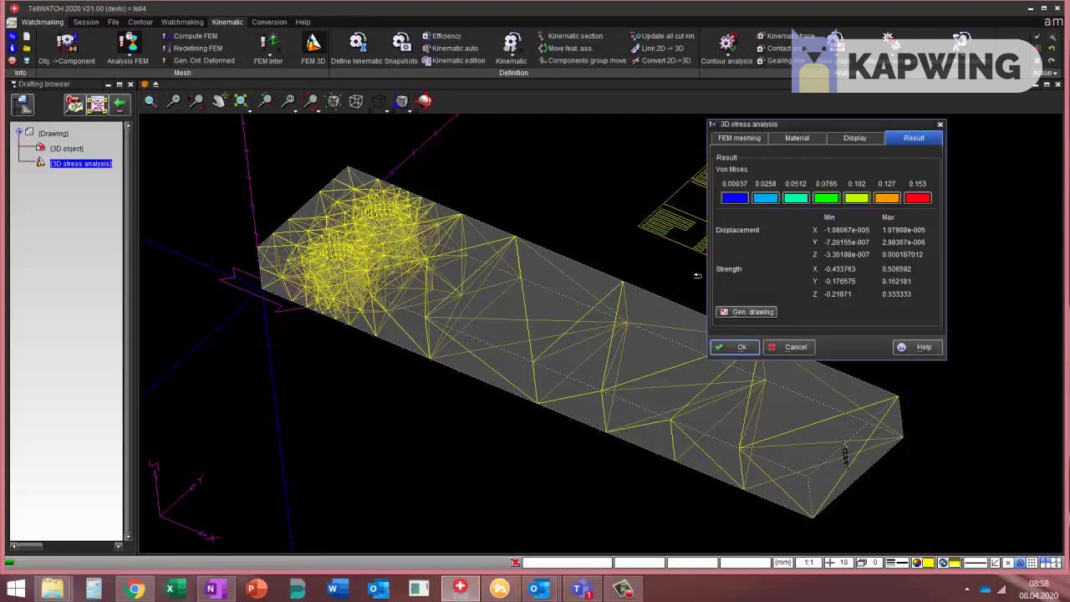
pyautogui.moveTo(616, 300); pyautogui.dragTo(754, 309, button='middle')
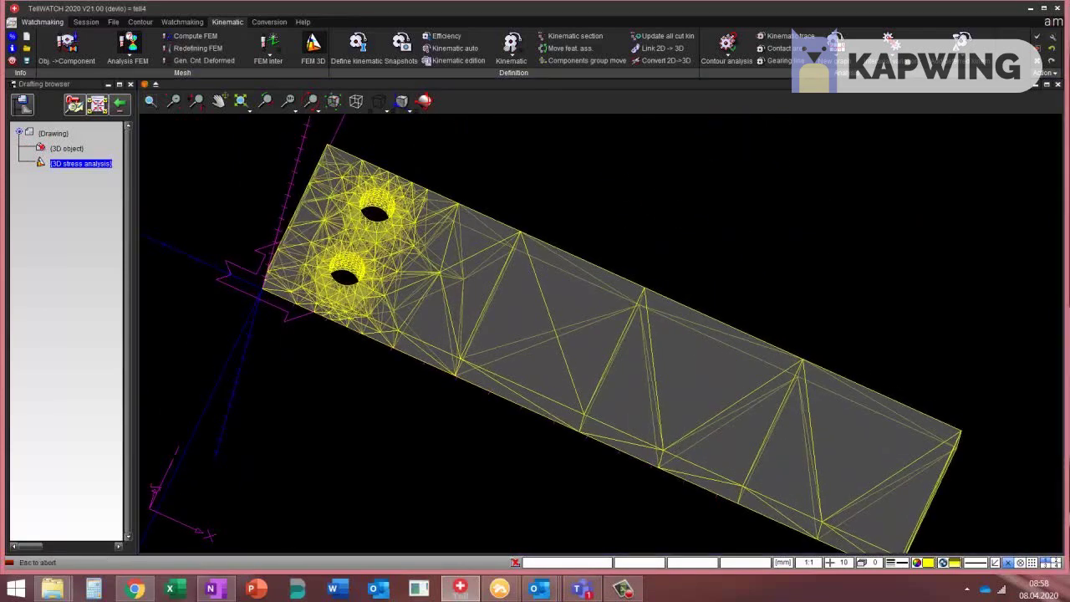
# - Examine the generated result table in the 2D and 3D split view, and return to the single 3D workspace
pyautogui.click(1054, 564)
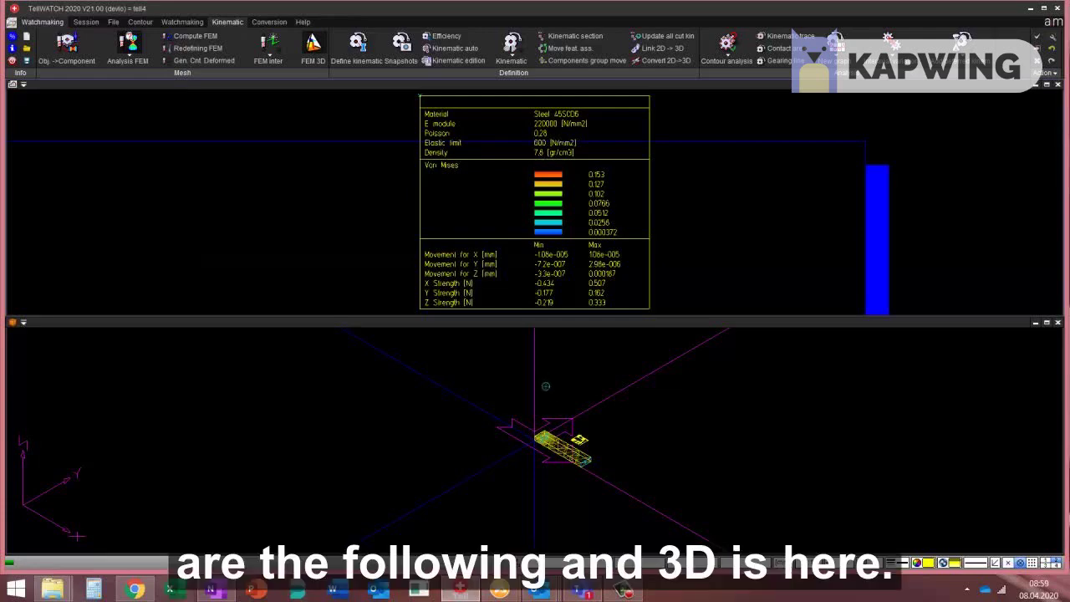
pyautogui.scroll(5, 568, 389)
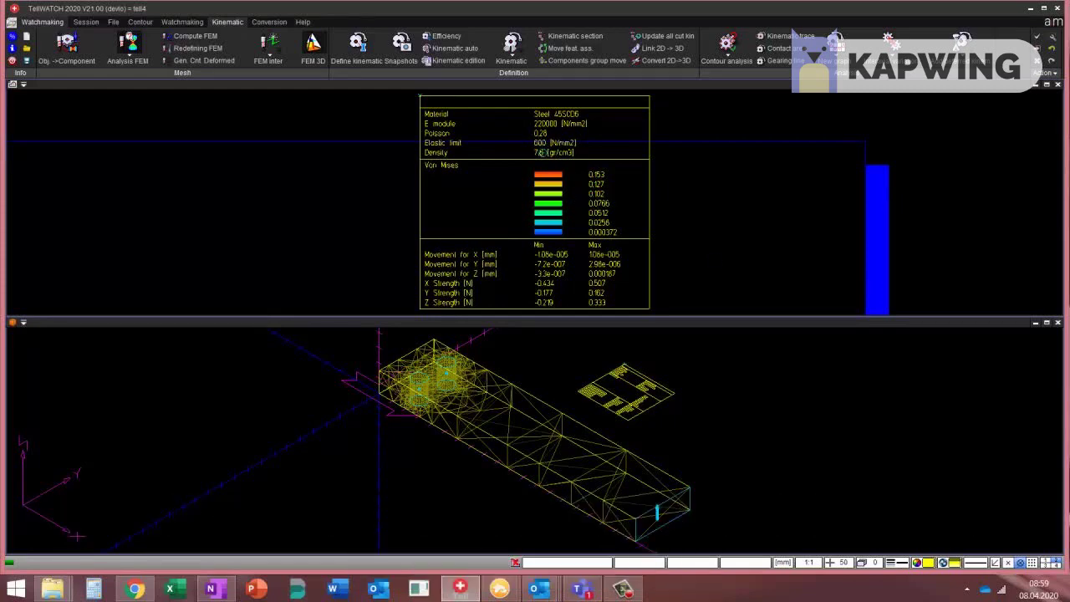
pyautogui.click(1046, 563)
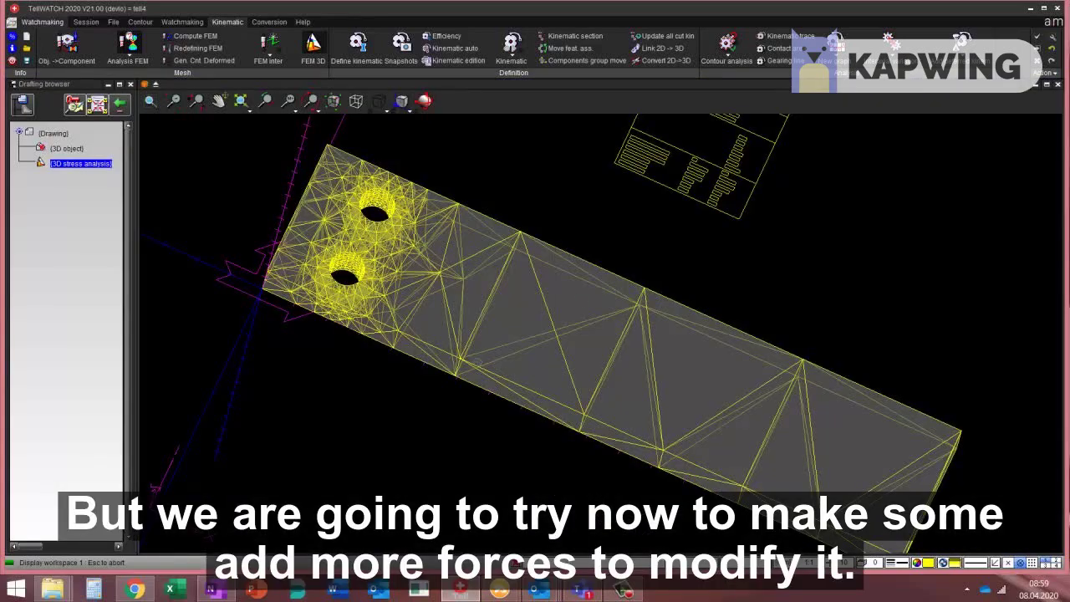
# - Set the Z strength on the bar's end face opposite the holes to 100, with X and Y at 0
pyautogui.moveTo(450, 441); pyautogui.dragTo(617, 291, button='middle')
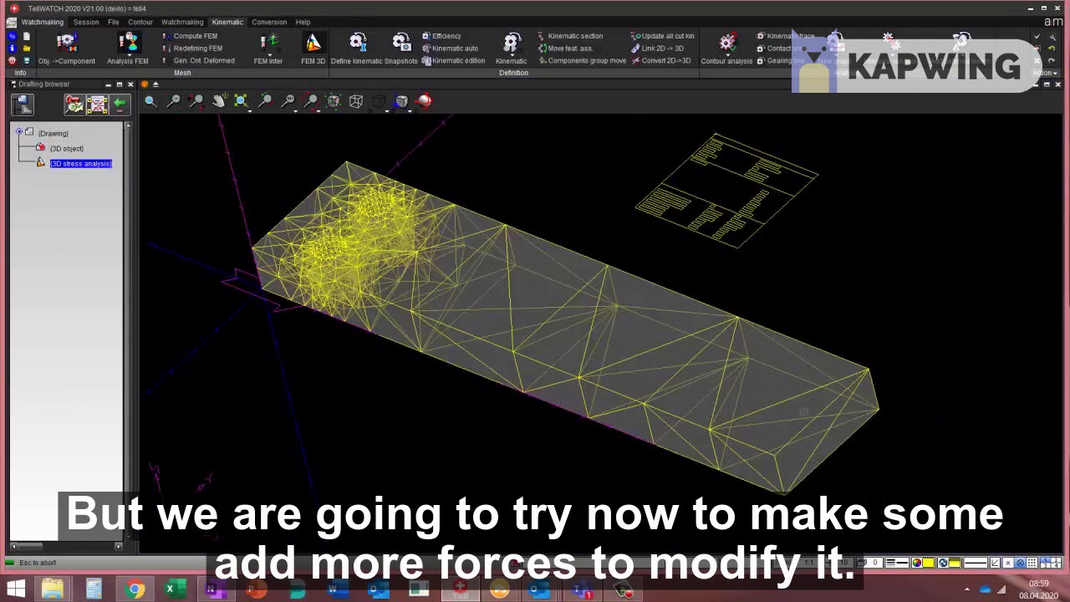
pyautogui.rightClick(836, 418)
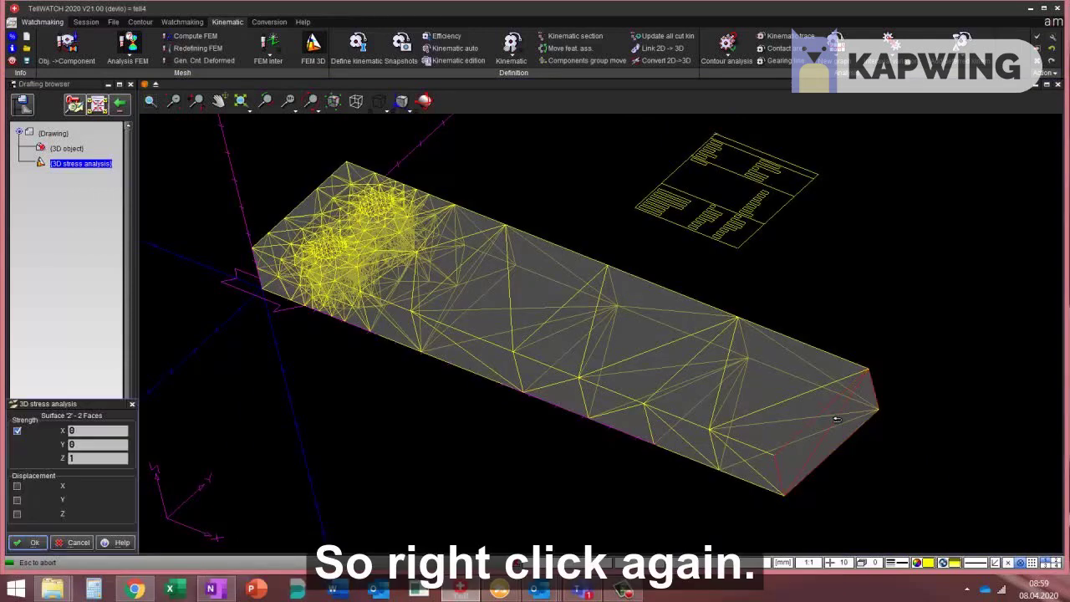
pyautogui.moveTo(73, 402); pyautogui.dragTo(632, 225)
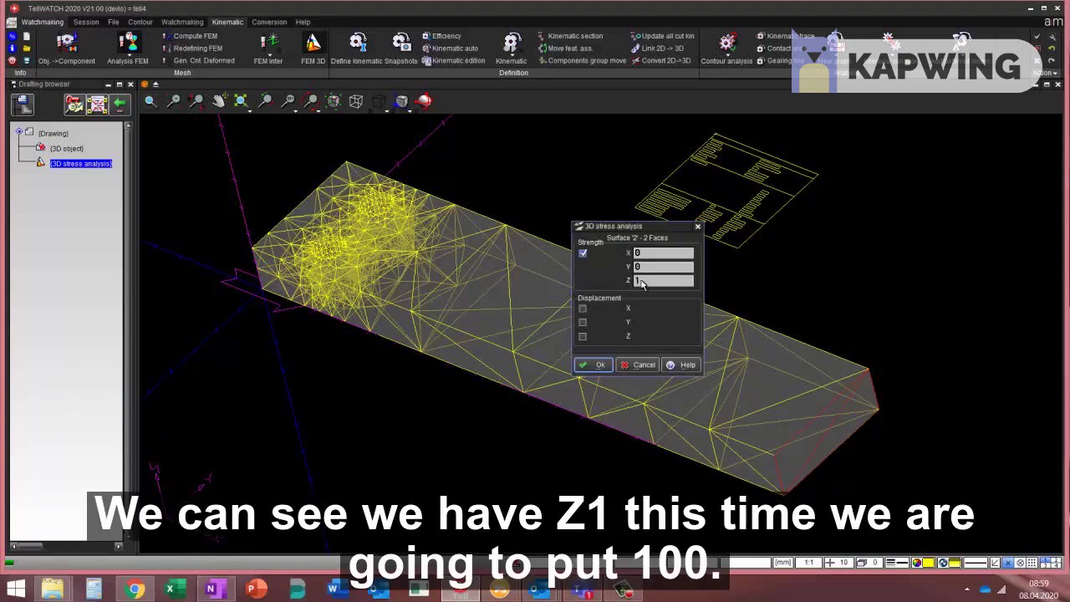
pyautogui.doubleClick(641, 281)
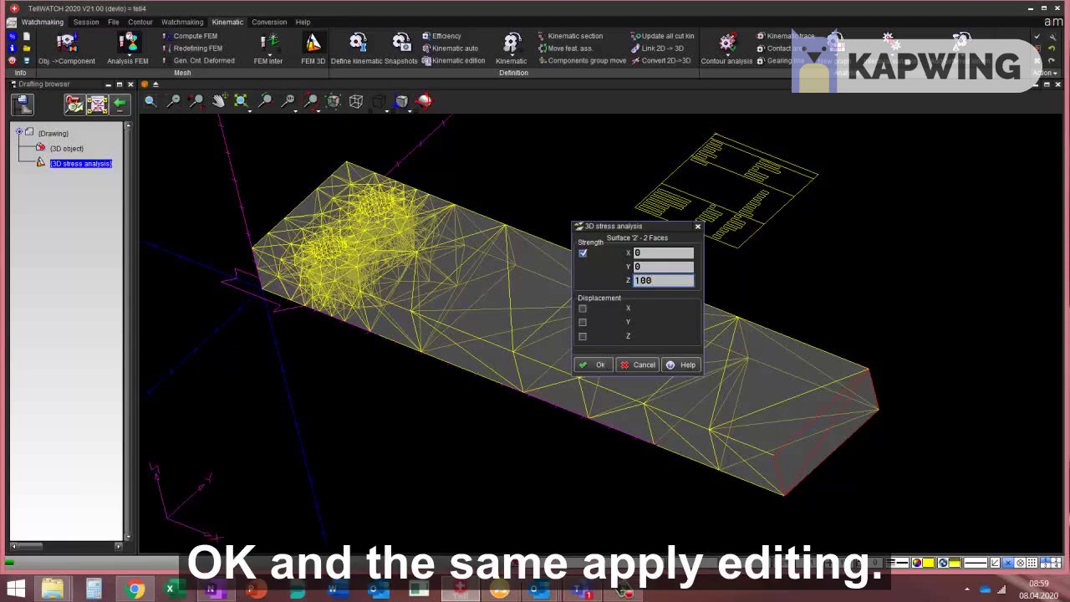
pyautogui.click(596, 364)
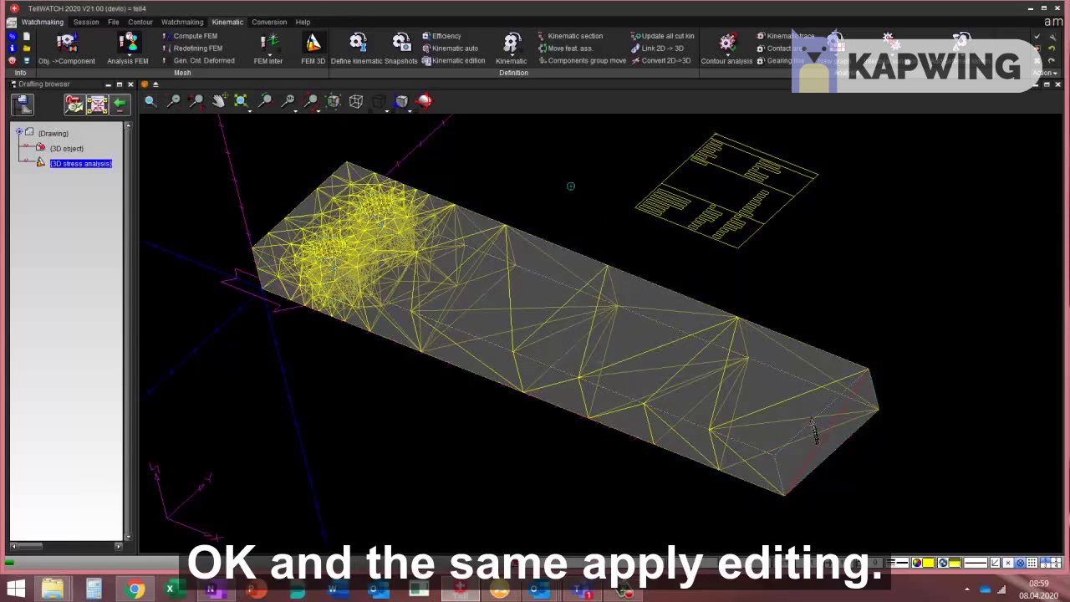
# - Run Compute FEM on the 3D stress analysis mesh with the increased end-face load
pyautogui.rightClick(564, 172)
pyautogui.moveTo(605, 265)
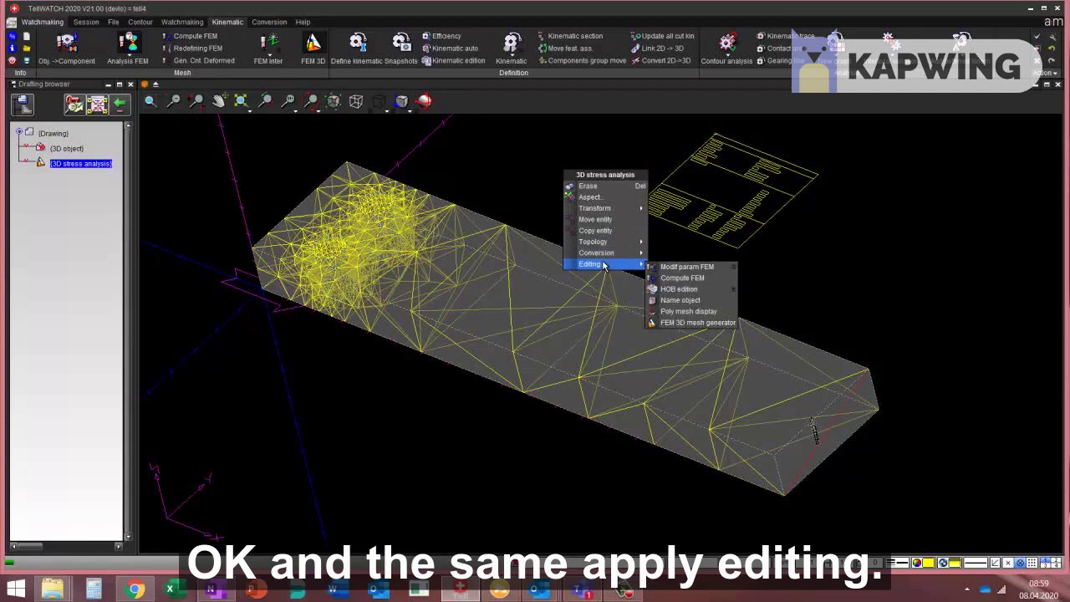
pyautogui.click(677, 276)
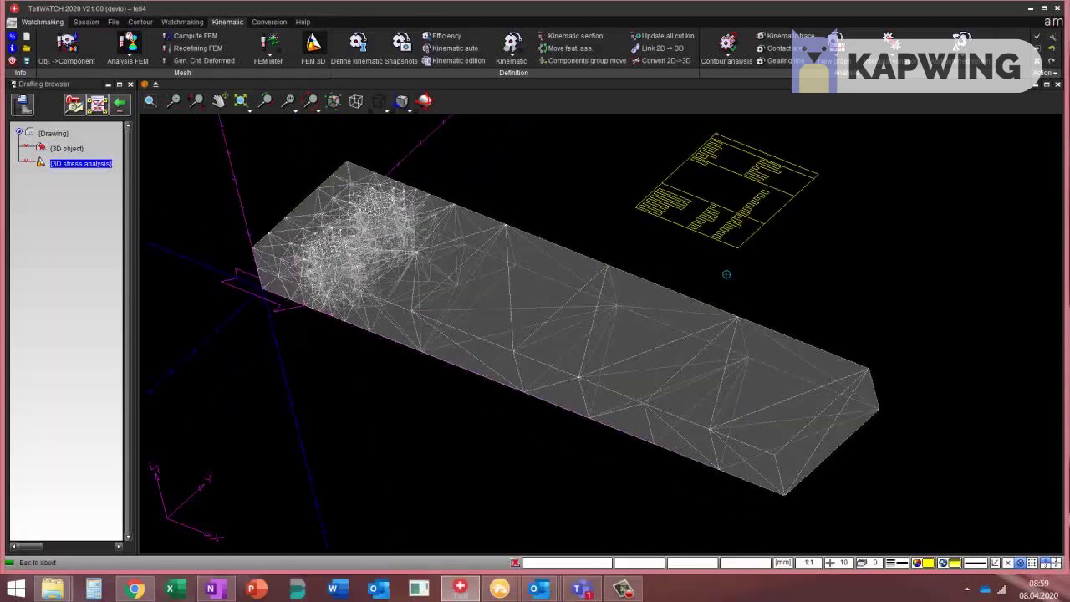
# - Display the recomputed stress result shaded with mesh edges and deselect the 3D stress analysis
pyautogui.moveTo(430, 381); pyautogui.dragTo(660, 189, button='middle')
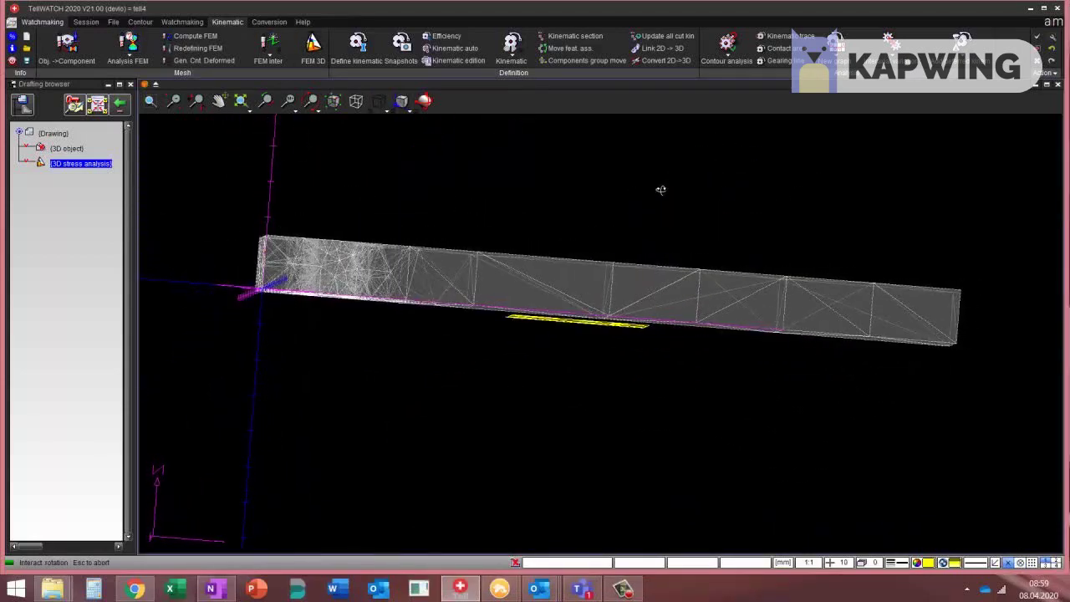
pyautogui.click(401, 101)
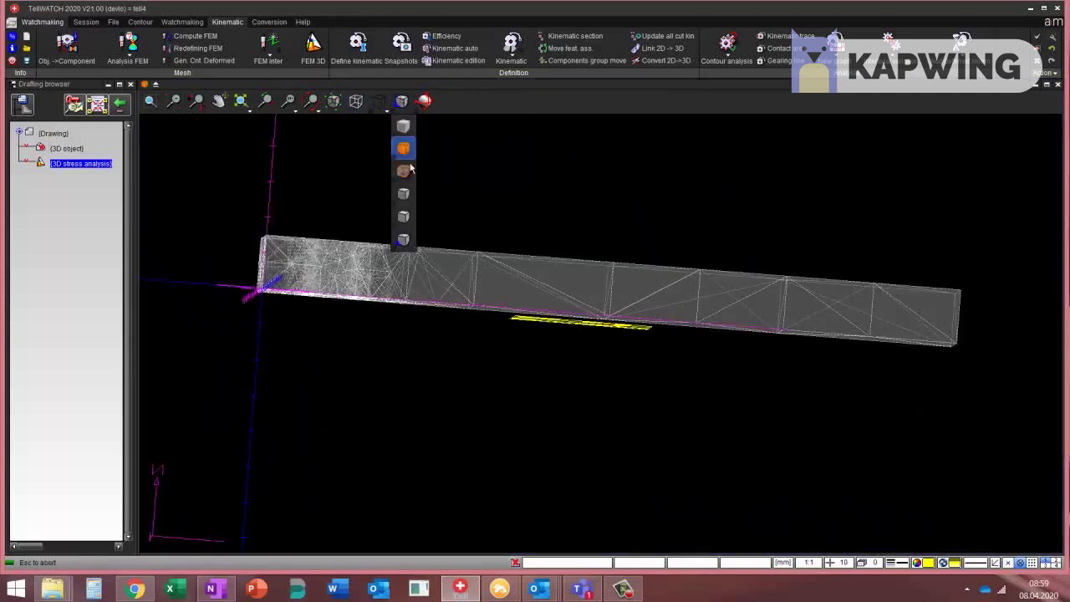
pyautogui.click(405, 208)
pyautogui.rightClick(433, 140)
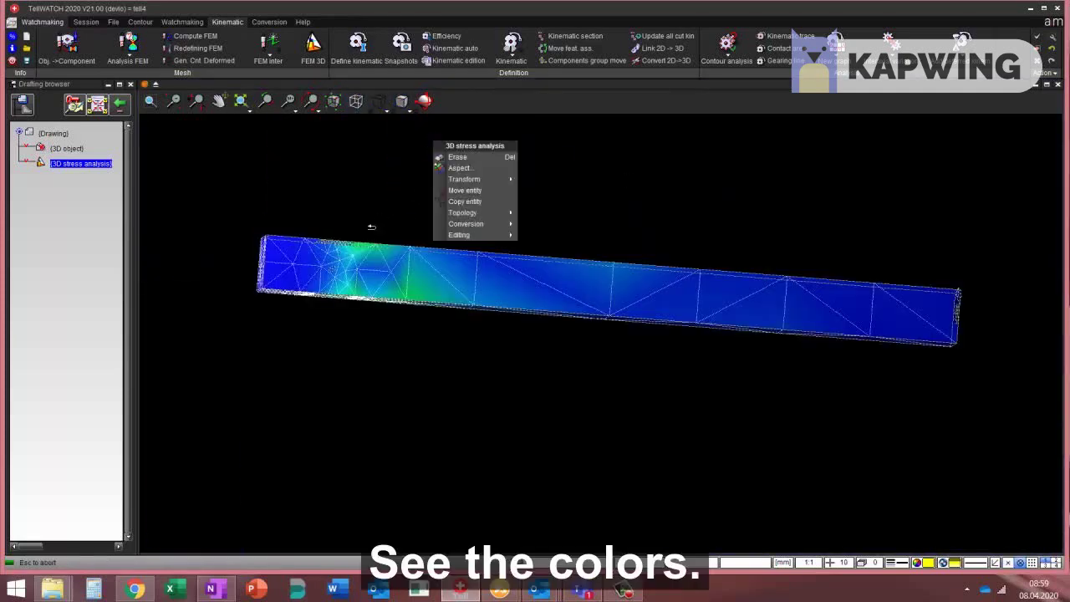
pyautogui.click(370, 227)
# - Inspect the recomputed Von Mises stress on the mesh triangles around the two holes with Analysis FEM
pyautogui.moveTo(369, 166); pyautogui.dragTo(222, 401, button='middle')
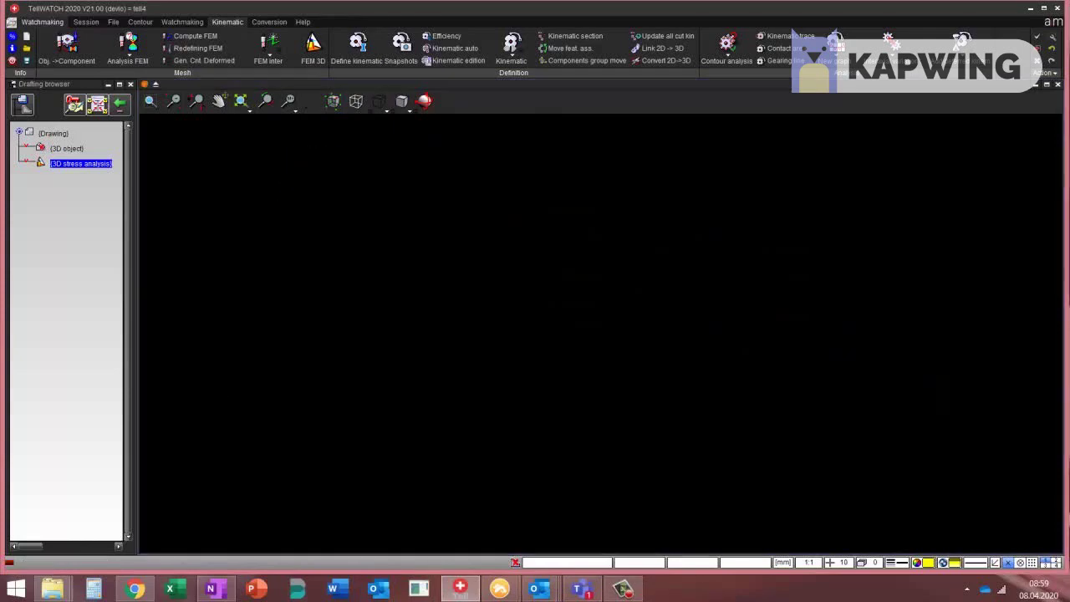
pyautogui.scroll(5, 398, 154)
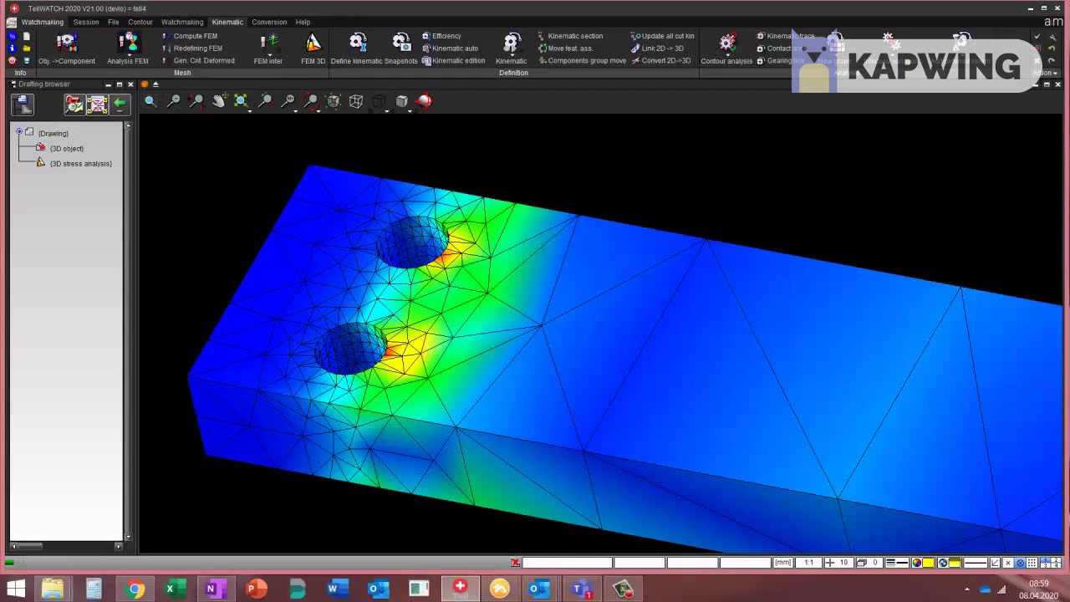
pyautogui.click(130, 42)
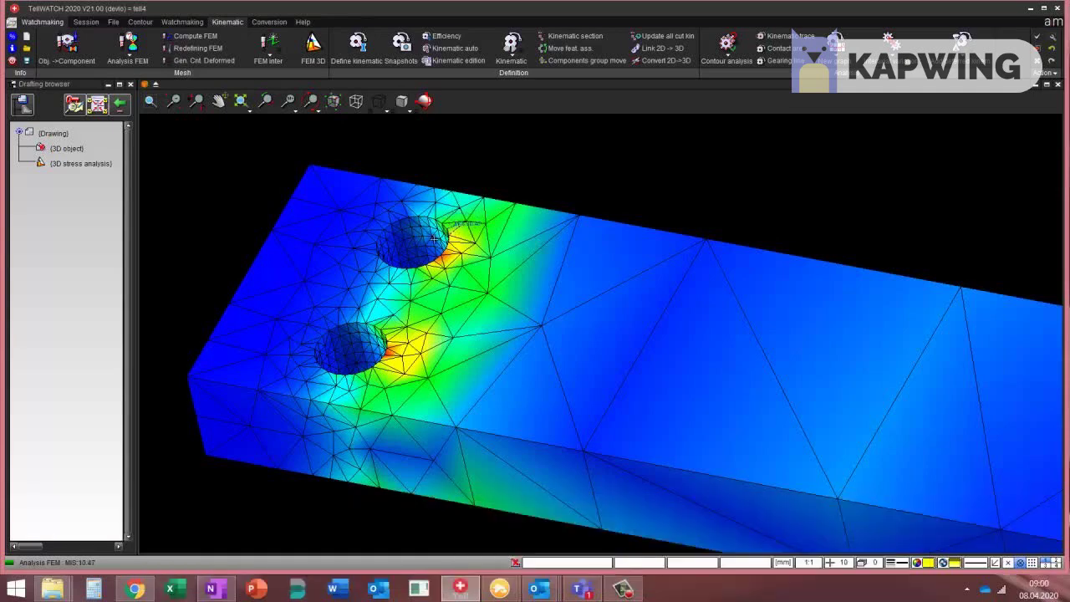
pyautogui.scroll(-6, 389, 209)
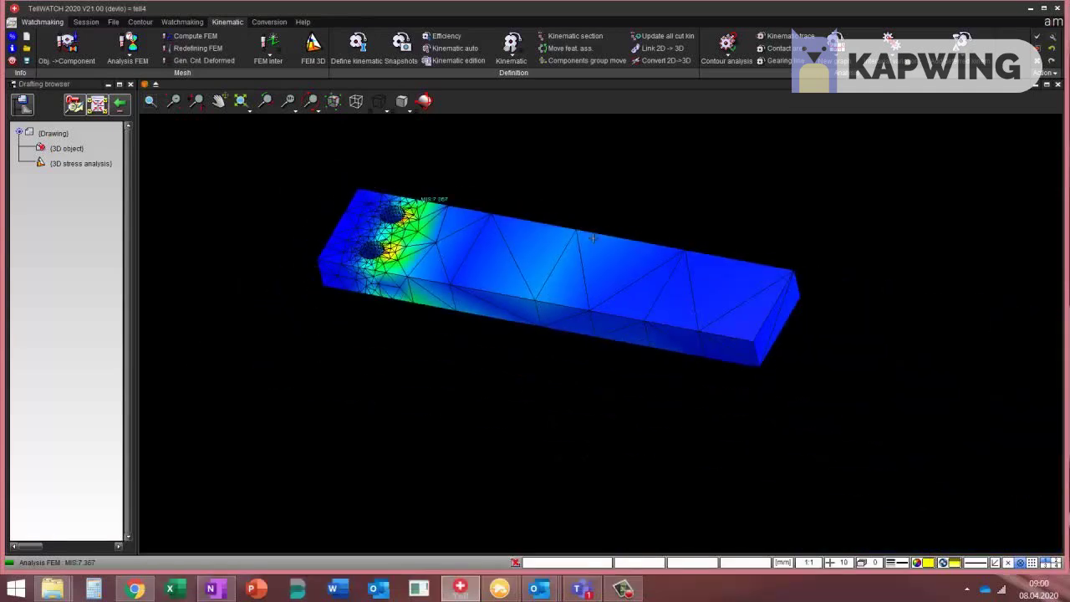
# - Show the mesh in transparent display and set the Z strength on the end face opposite the holes to 5000, with X and Y at 0
pyautogui.scroll(3, 716, 242)
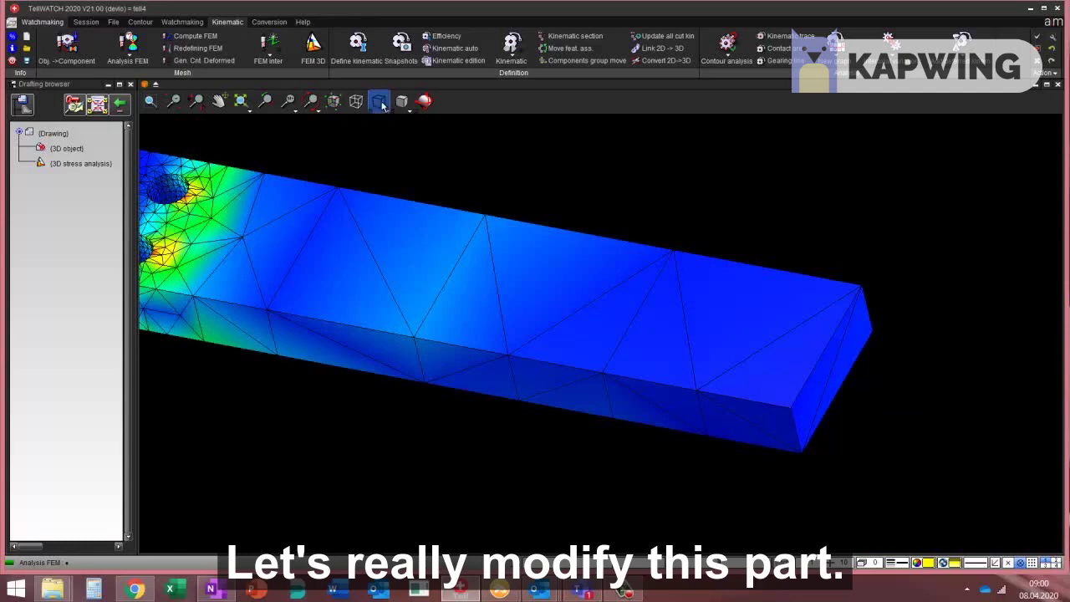
pyautogui.moveTo(382, 104)
pyautogui.mouseDown()
pyautogui.moveTo(383, 146)
pyautogui.moveTo(403, 148)
pyautogui.moveTo(403, 242)
pyautogui.mouseUp()
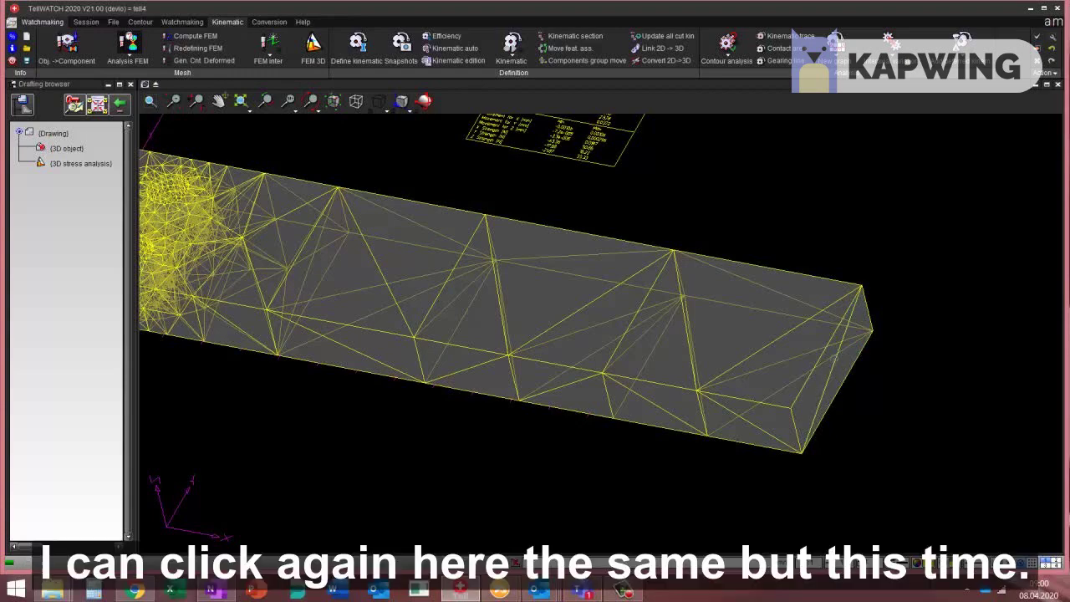
pyautogui.click(833, 358)
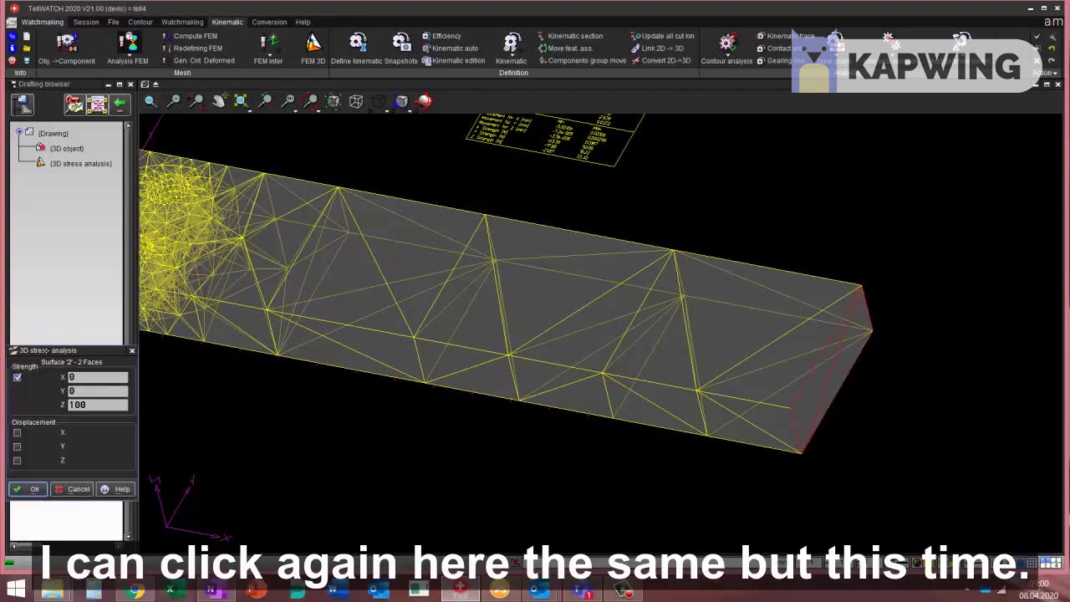
pyautogui.moveTo(43, 350); pyautogui.dragTo(423, 216)
pyautogui.click(470, 274)
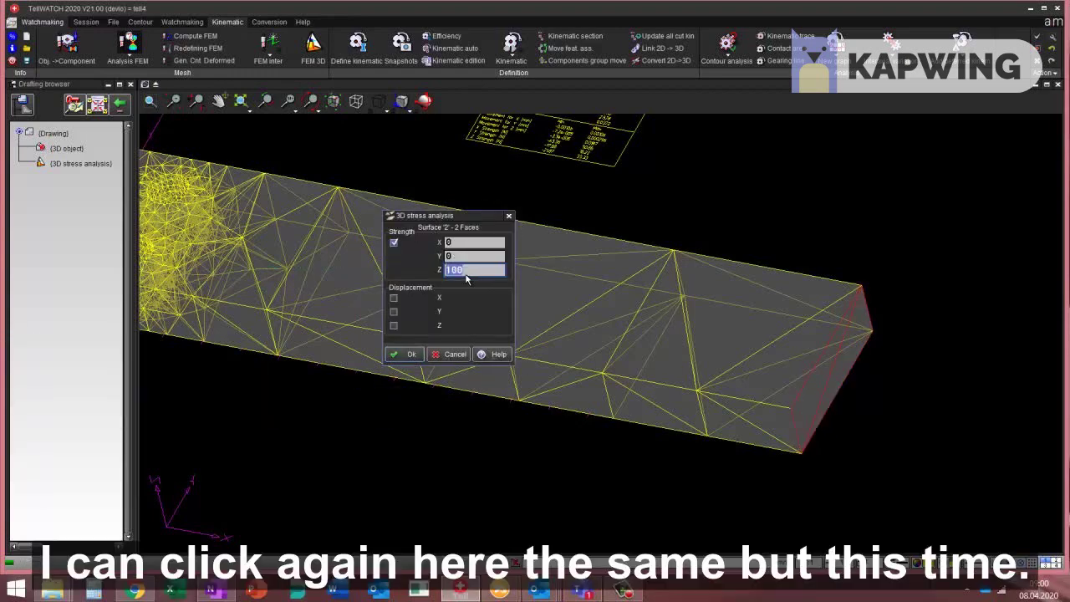
pyautogui.write('1')
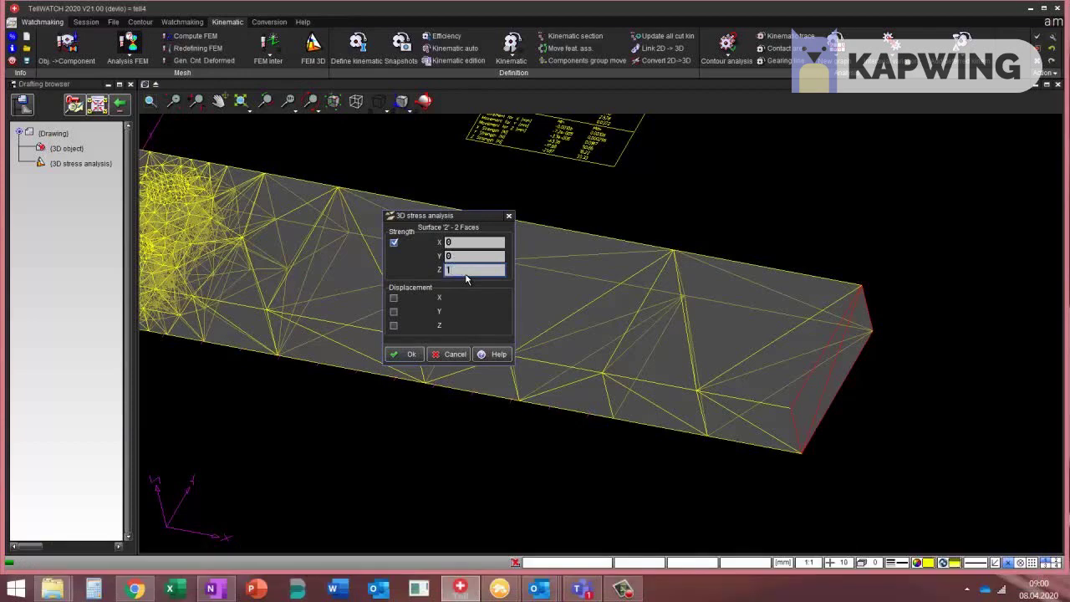
pyautogui.write('000')
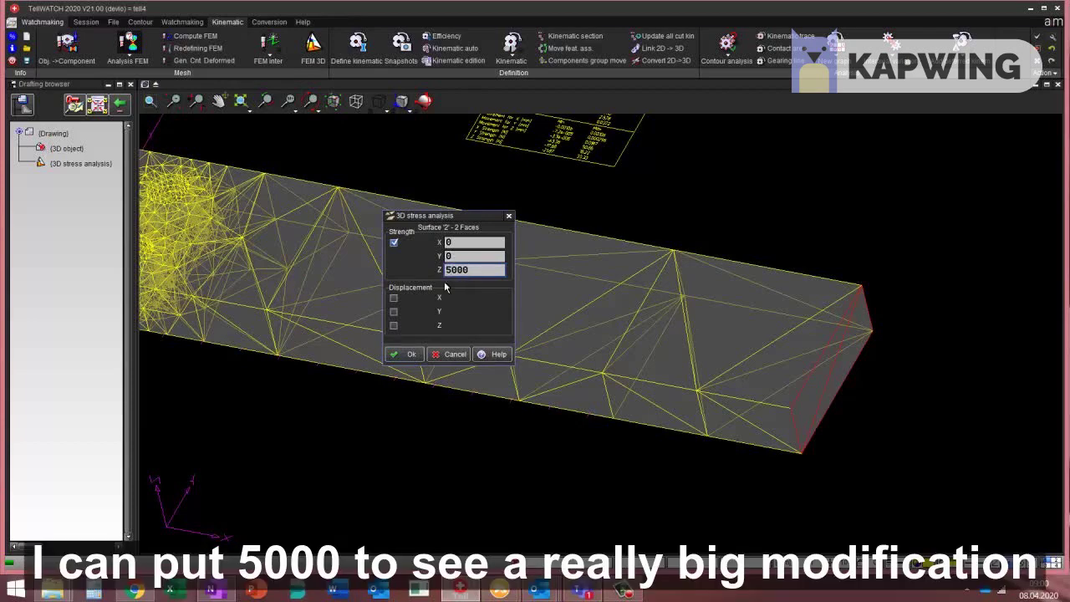
pyautogui.click(405, 356)
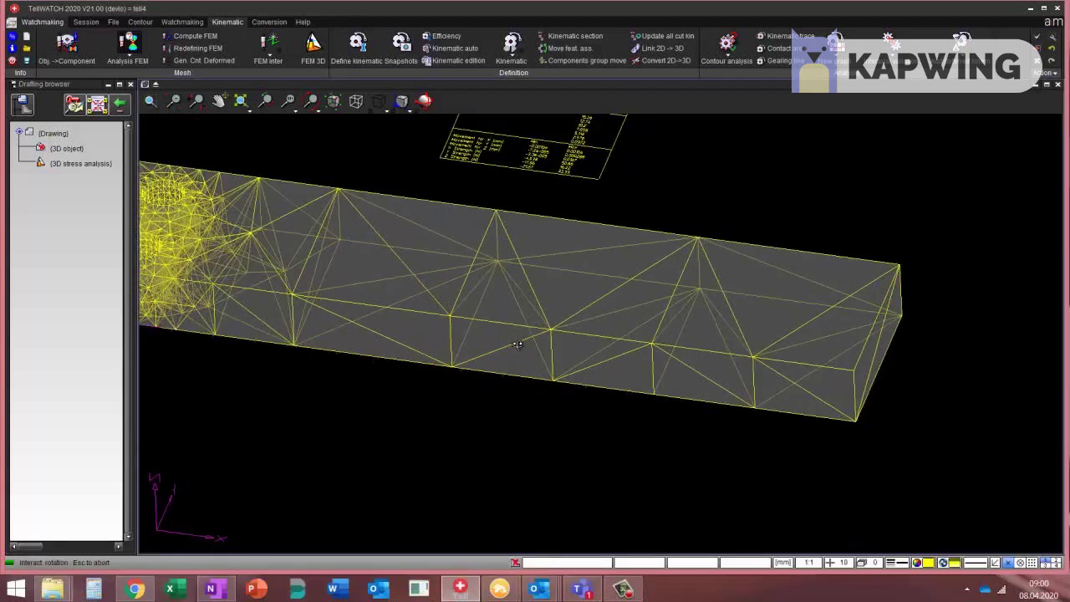
# - Run Compute FEM on the 3D stress analysis mesh with the 5000 end-face load
pyautogui.click(519, 342)
pyautogui.moveTo(519, 342); pyautogui.dragTo(563, 166, button='middle')
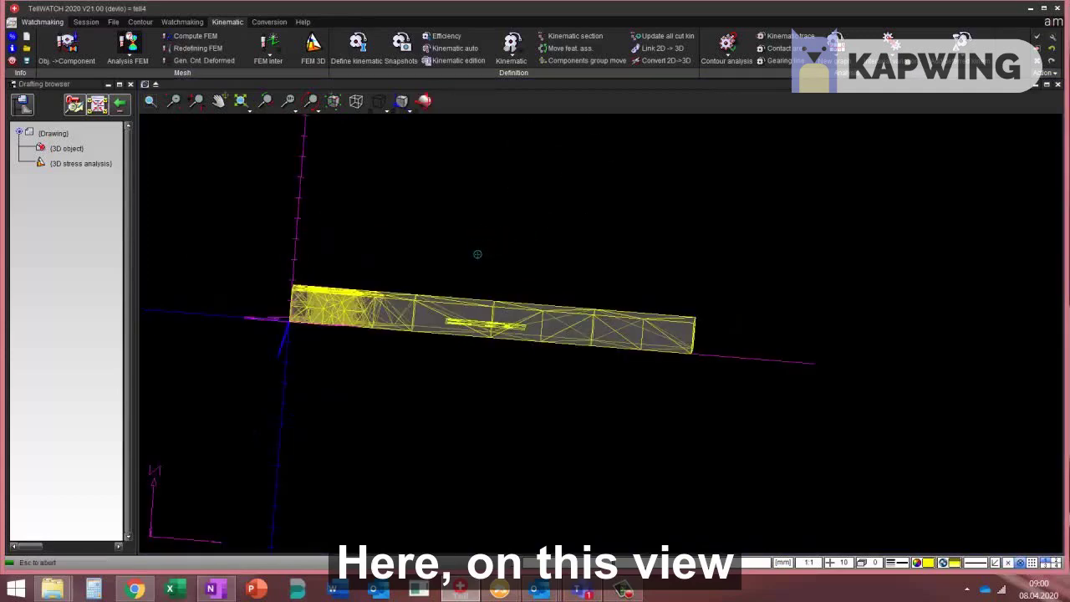
pyautogui.scroll(2, 474, 275)
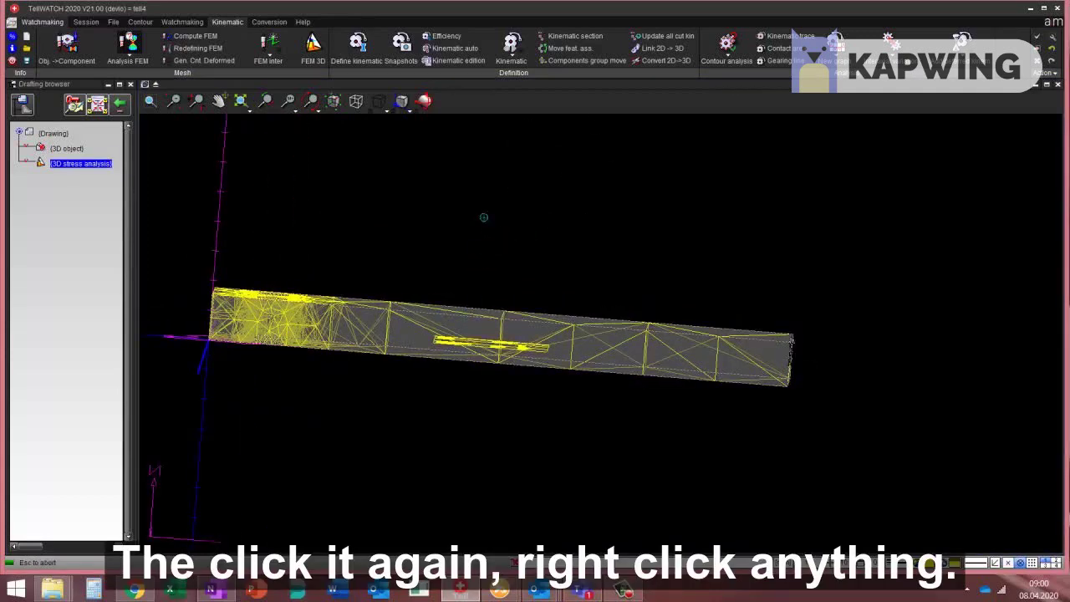
pyautogui.rightClick(470, 192)
pyautogui.moveTo(505, 283)
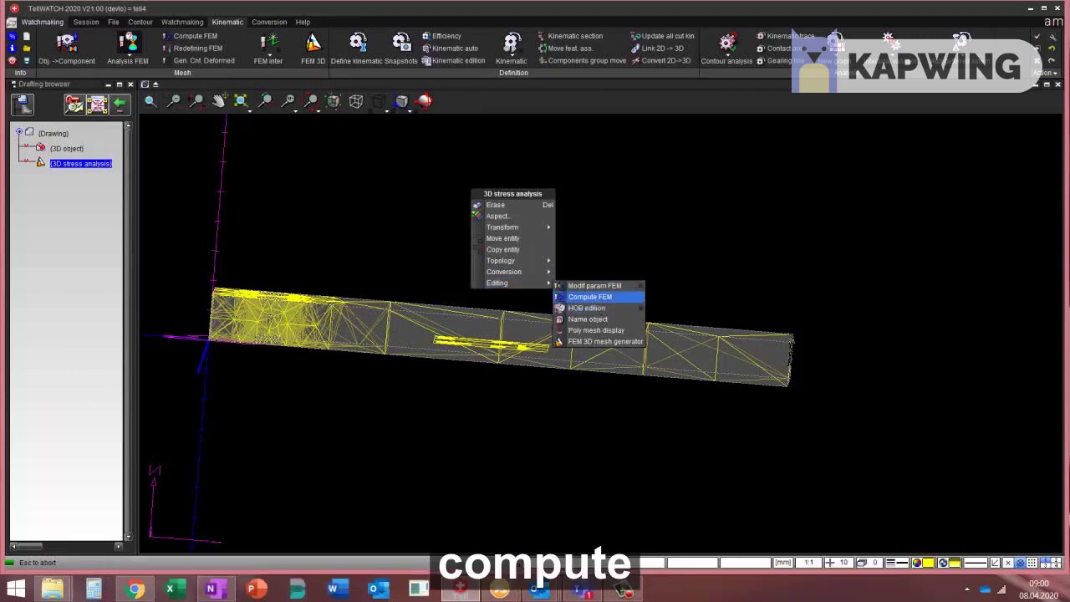
pyautogui.click(594, 298)
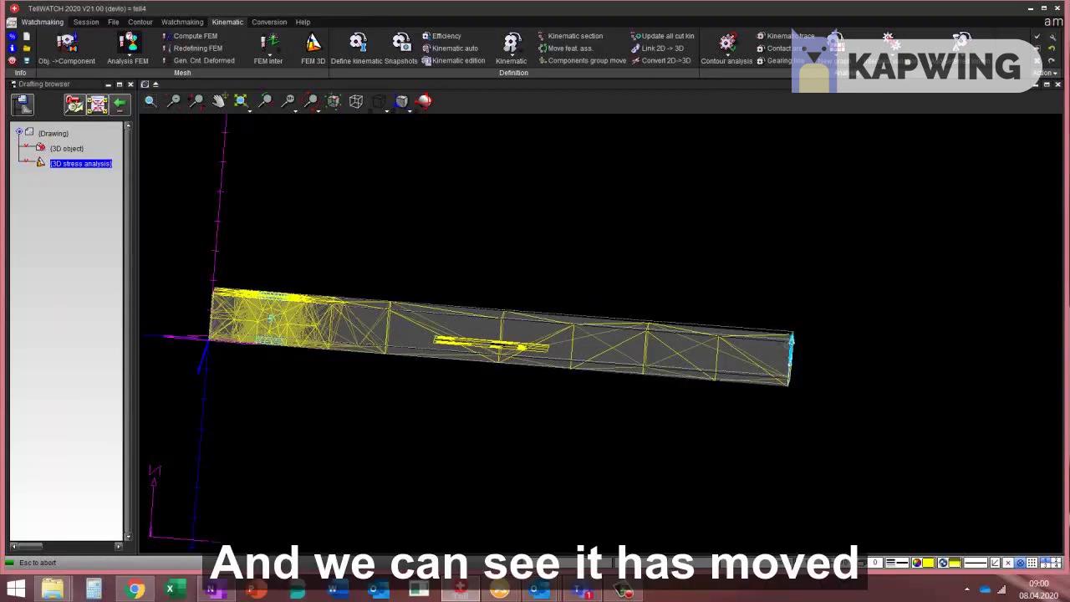
# - Display the recomputed stress result shaded with mesh edges, deselect the analysis and examine the bar's deformation and the stress around the holes
pyautogui.rightClick(602, 437)
pyautogui.click(567, 427)
pyautogui.moveTo(573, 392)
pyautogui.mouseDown(button='middle')
pyautogui.moveTo(582, 384)
pyautogui.moveTo(599, 404)
pyautogui.moveTo(470, 526)
pyautogui.mouseUp(button='middle')
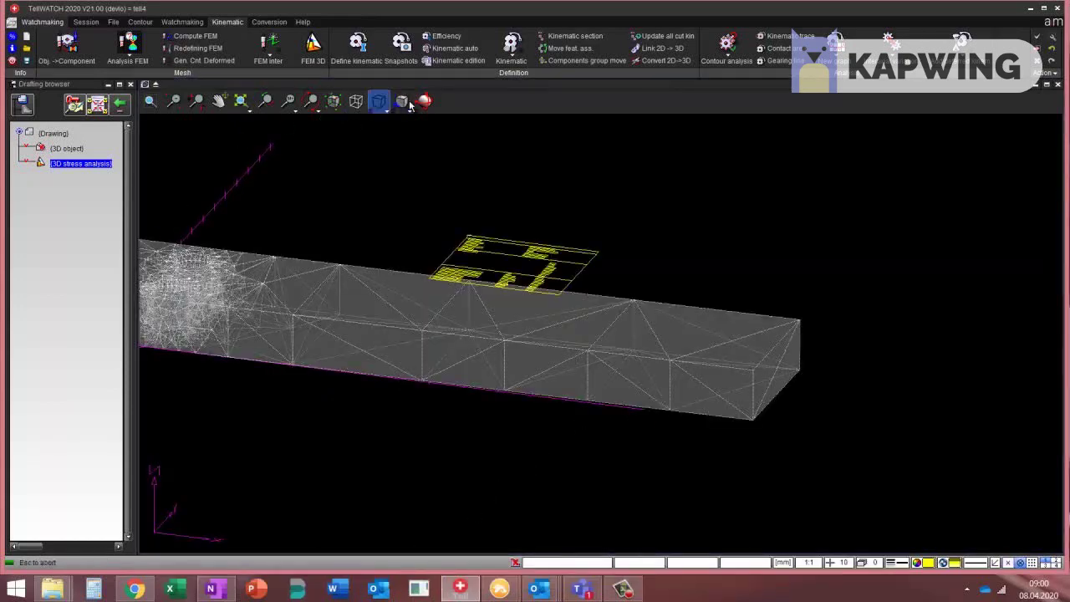
pyautogui.click(408, 109)
pyautogui.click(412, 215)
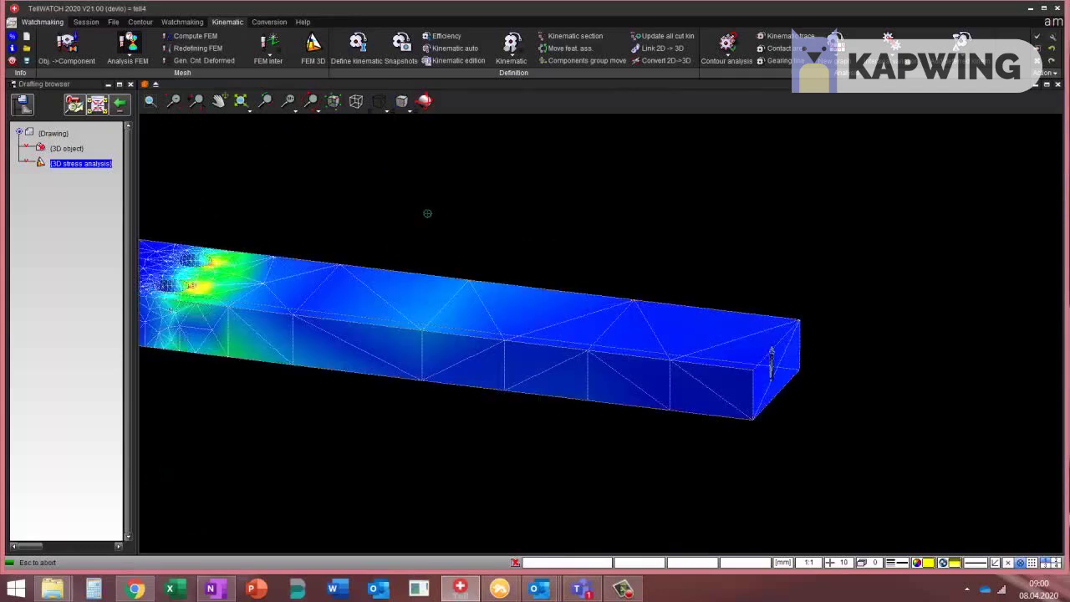
pyautogui.scroll(-3, 440, 200)
pyautogui.scroll(3, 295, 197)
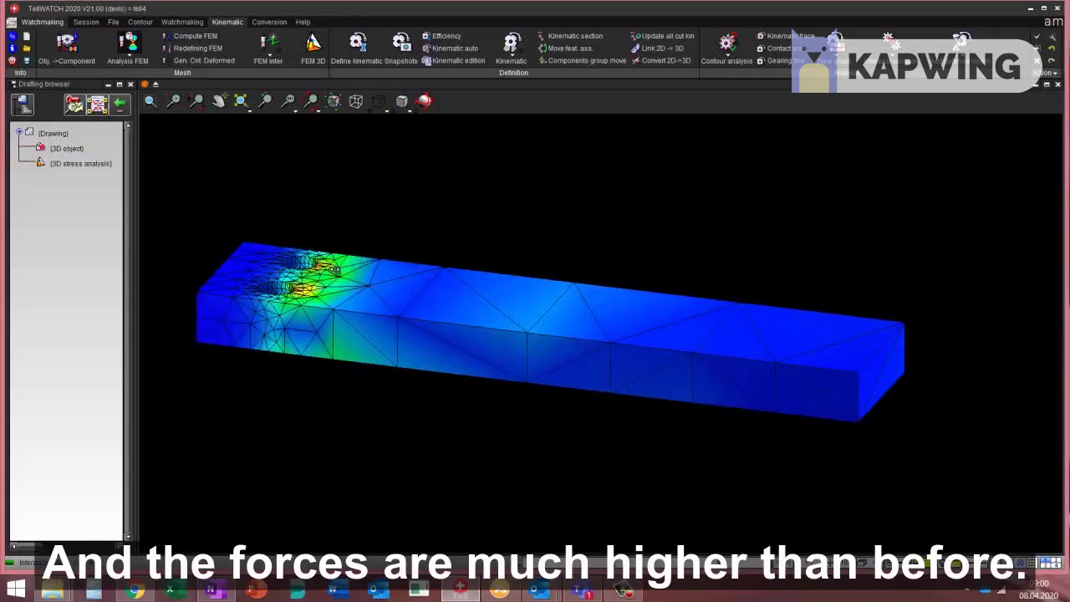
pyautogui.moveTo(336, 271); pyautogui.dragTo(429, 393, button='middle')
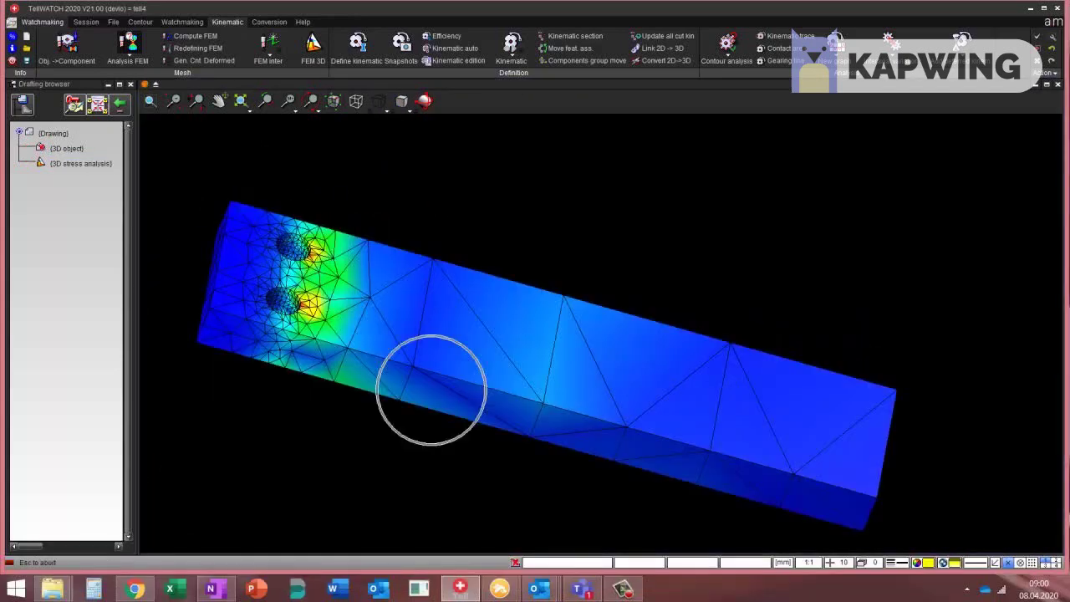
# - Check the Von Mises, movement and strength values in the result table of the 2D view, and return to the shaded 3D view
pyautogui.click(1057, 559)
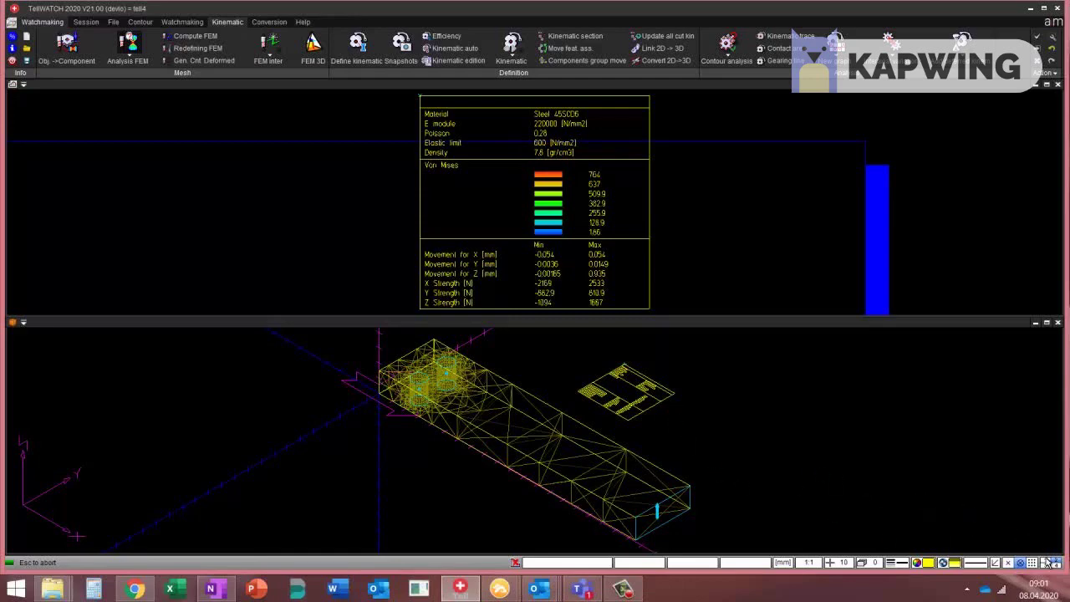
pyautogui.click(1048, 562)
pyautogui.moveTo(496, 206)
pyautogui.mouseDown(button='middle')
pyautogui.moveTo(347, 197)
pyautogui.moveTo(316, 207)
pyautogui.mouseUp(button='middle')
pyautogui.click(324, 218)
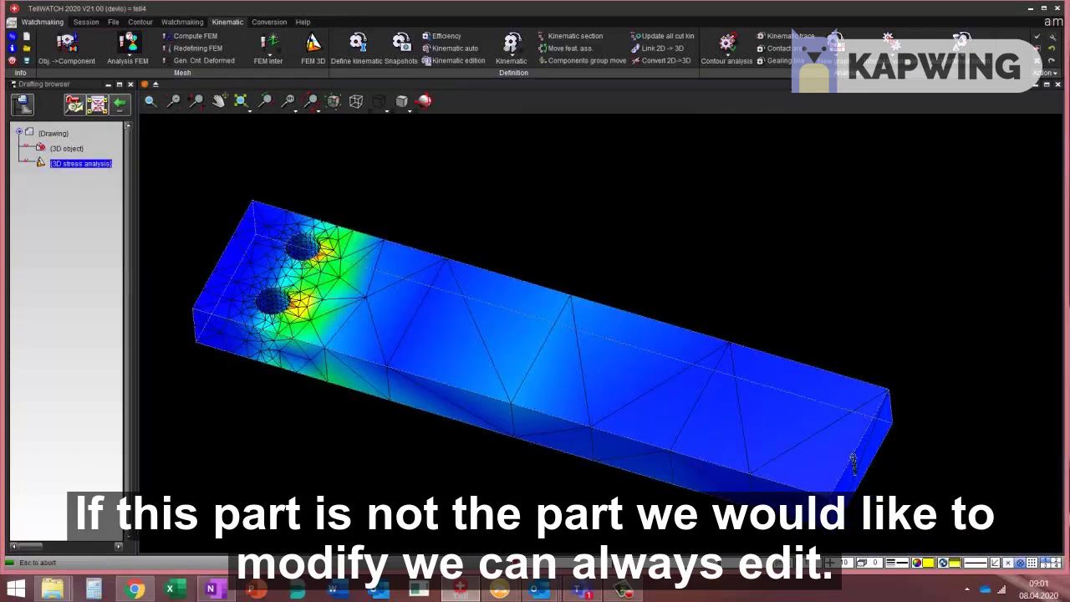
pyautogui.rightClick(357, 153)
pyautogui.moveTo(390, 248)
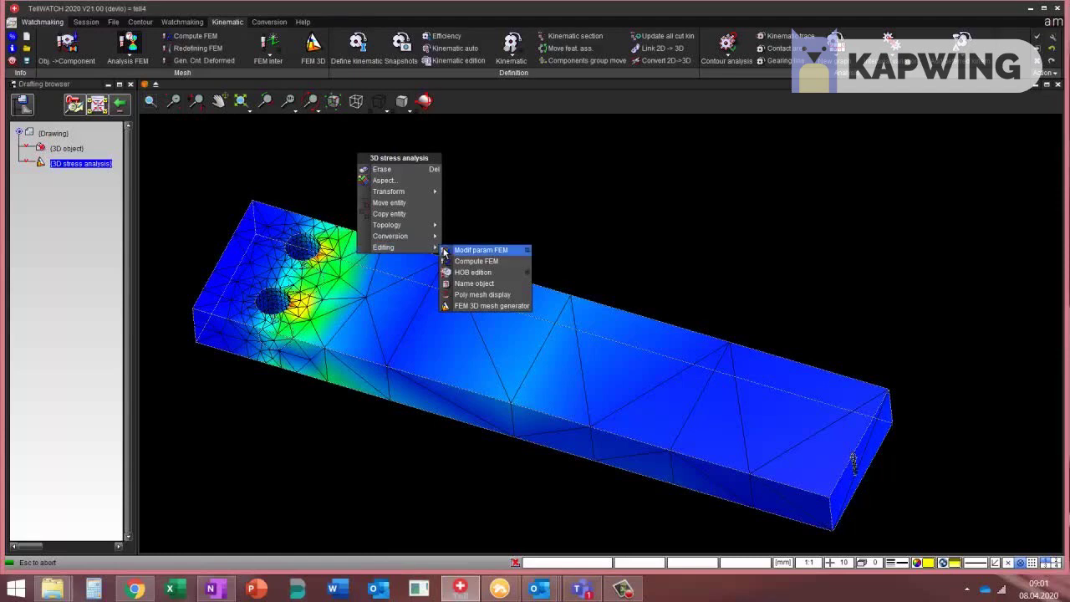
pyautogui.click(101, 165)
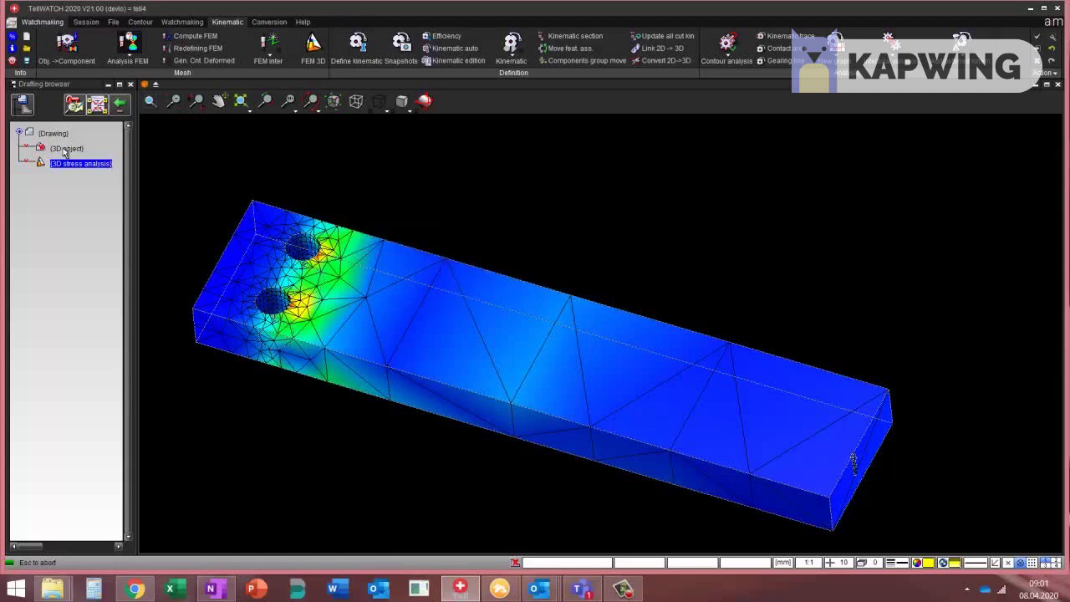
# - Open the 3D object in HOB edition and start editing the drawing line of its extrusion
pyautogui.rightClick(64, 148)
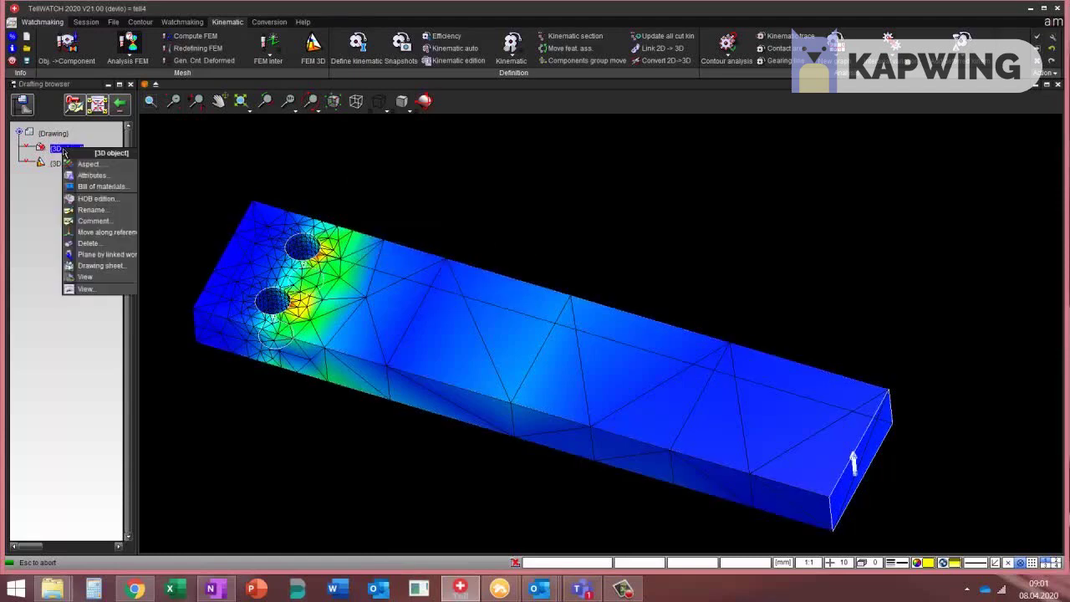
pyautogui.click(96, 199)
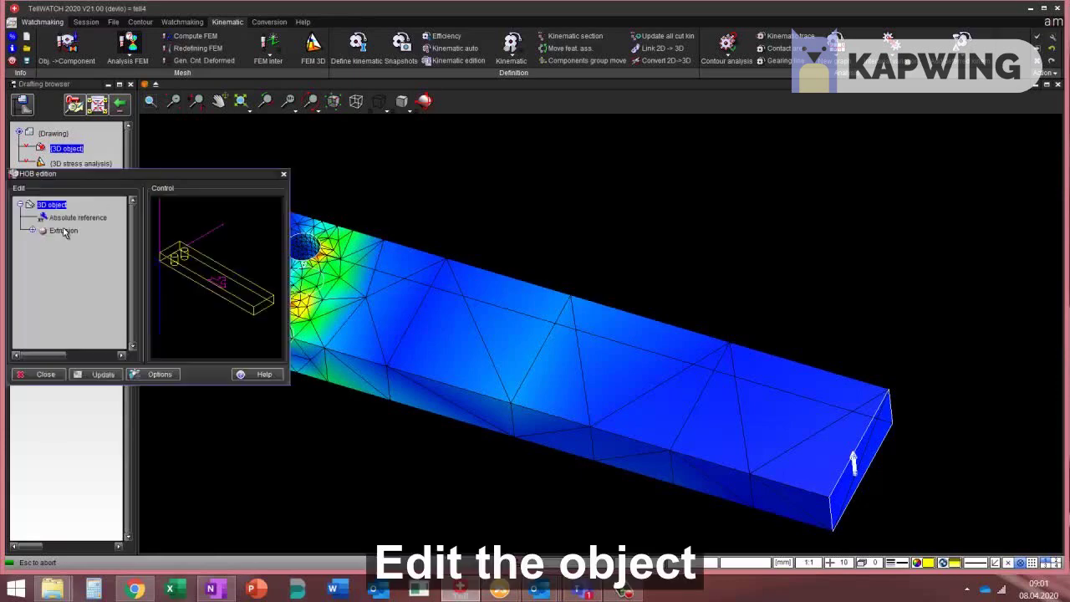
pyautogui.click(33, 231)
pyautogui.doubleClick(80, 243)
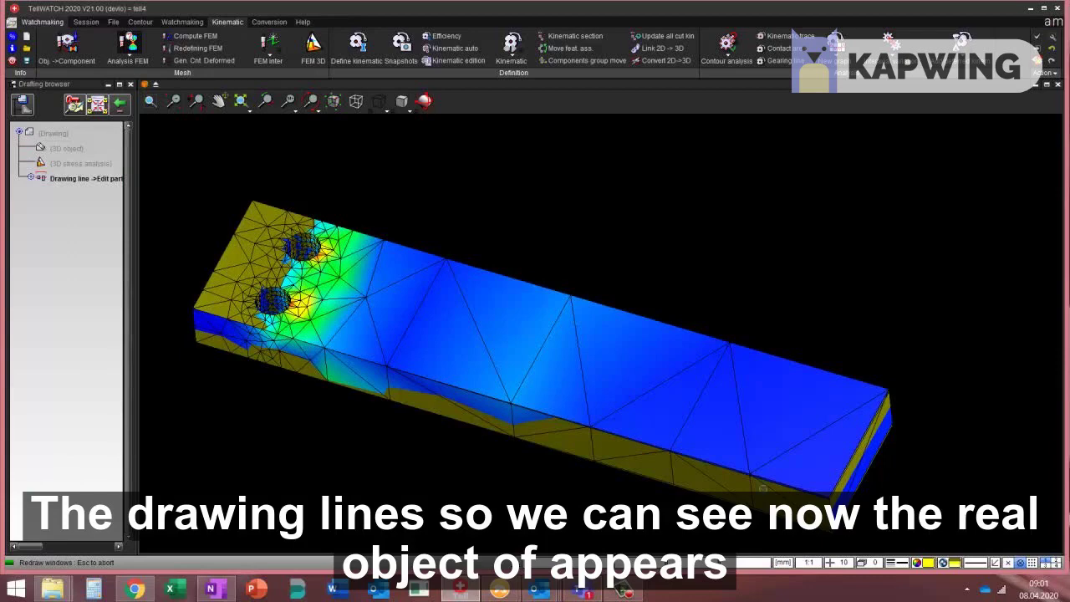
pyautogui.moveTo(651, 495); pyautogui.dragTo(708, 209, button='middle')
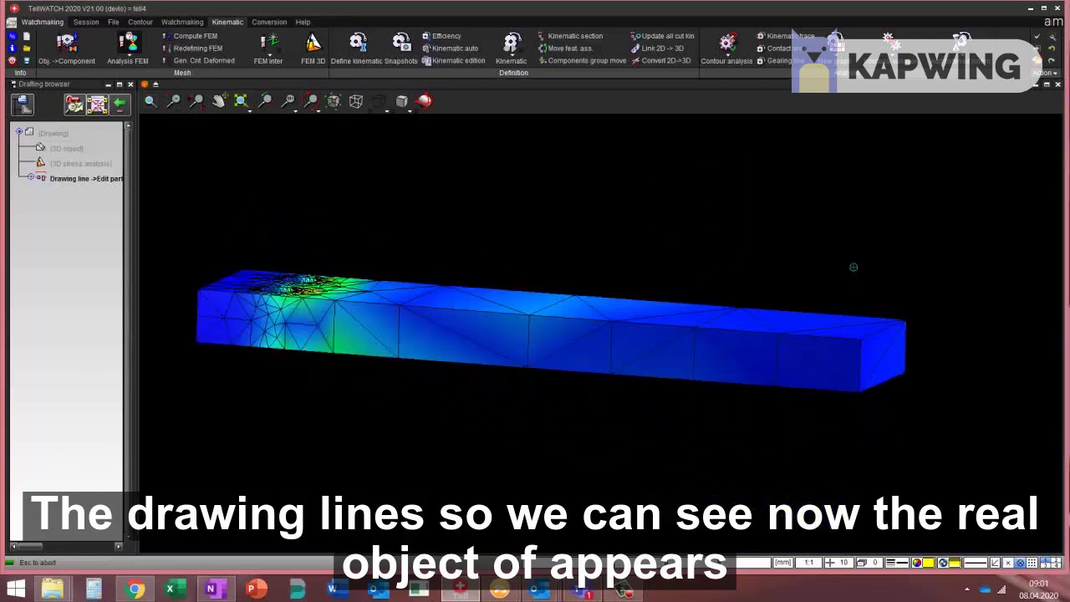
pyautogui.moveTo(854, 267); pyautogui.dragTo(981, 549, button='middle')
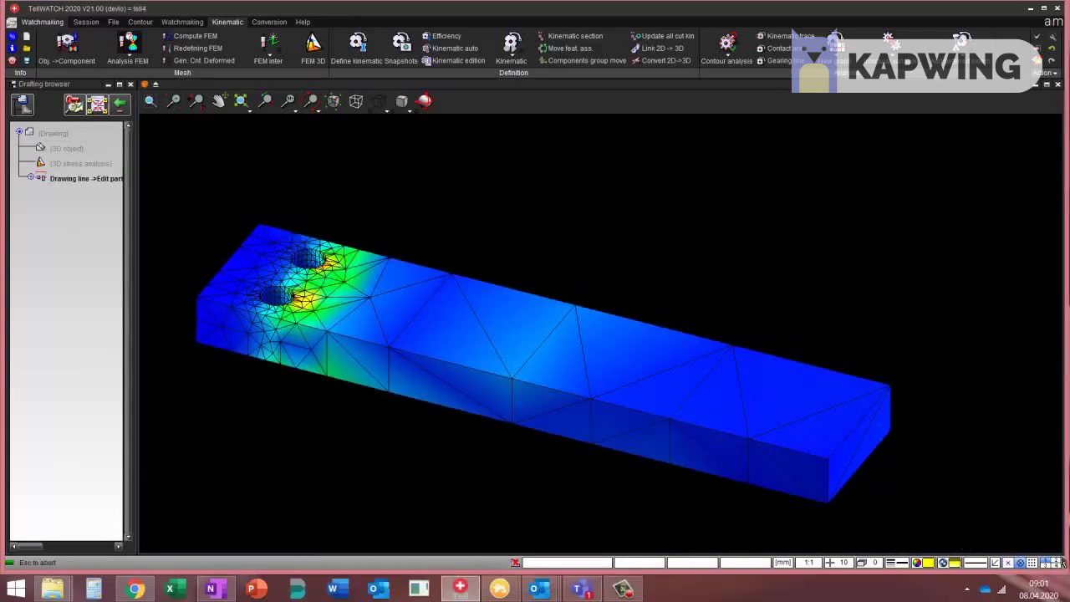
# - Show the 2D and 3D views together and slightly enlarge the upper hole circle in the bar's 2D profile
pyautogui.click(1058, 561)
pyautogui.click(1054, 549)
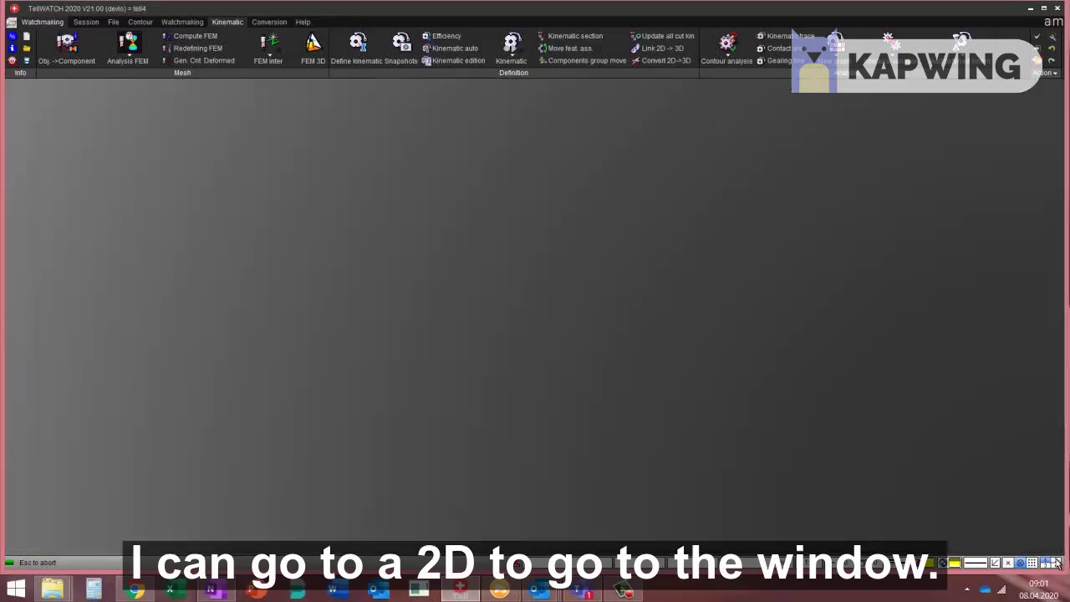
pyautogui.scroll(-4, 476, 203)
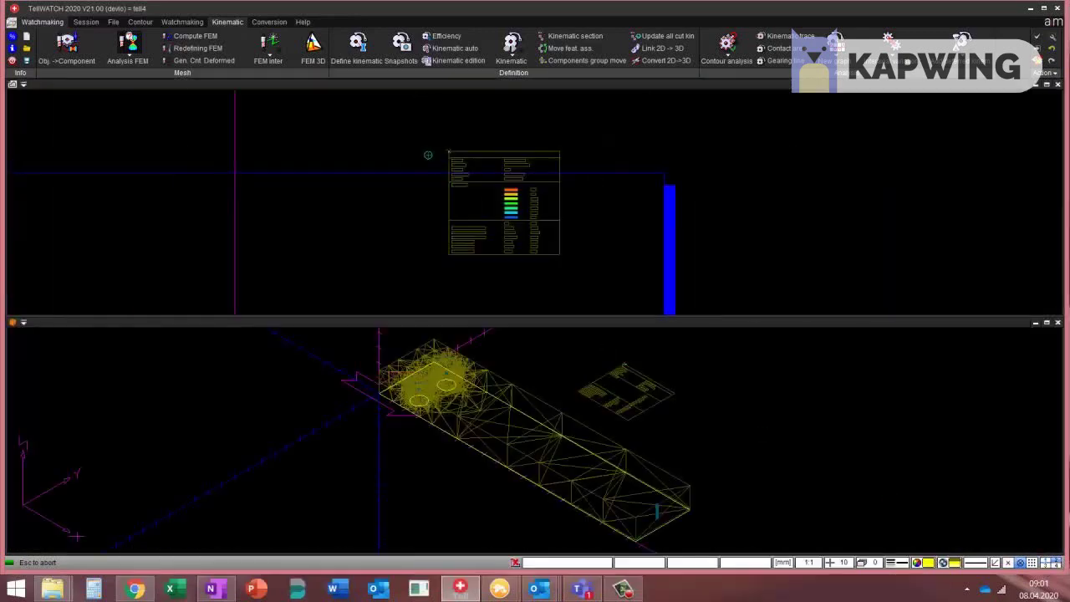
pyautogui.click(328, 175)
pyautogui.click(217, 161)
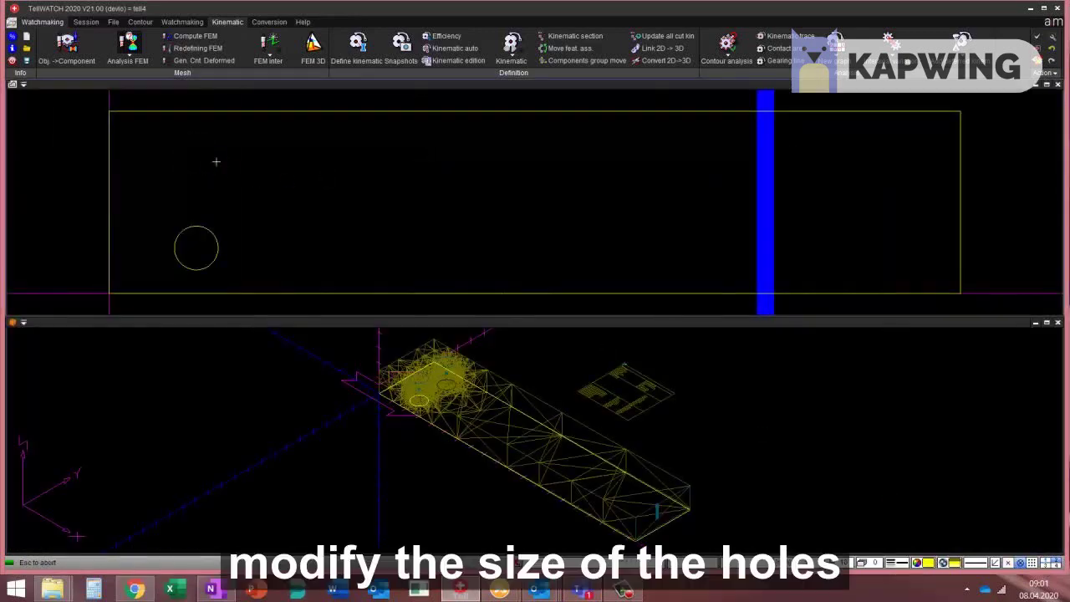
pyautogui.click(210, 176)
# - Move the lower hole circle alongside the upper one, farther along the bar, and update the 3D object with the edited profile
pyautogui.rightClick(240, 208)
pyautogui.click(272, 258)
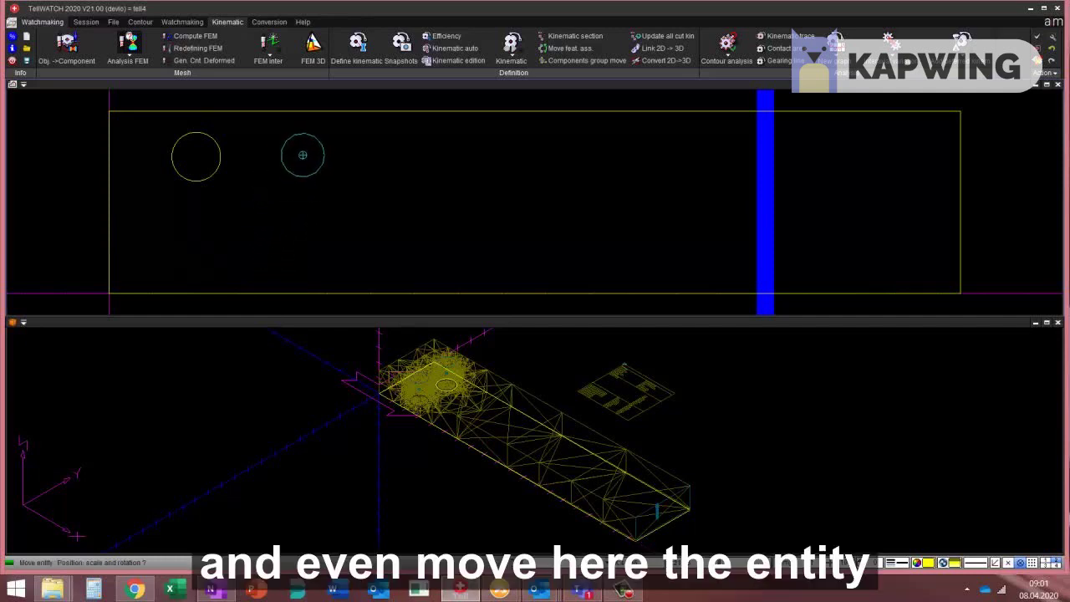
pyautogui.click(296, 159)
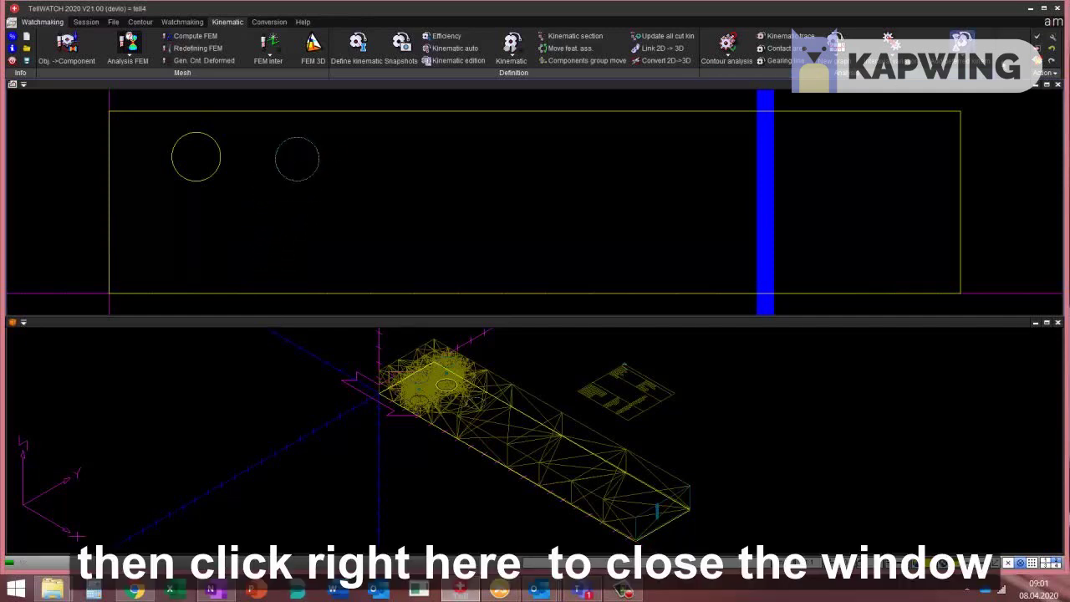
pyautogui.click(1036, 61)
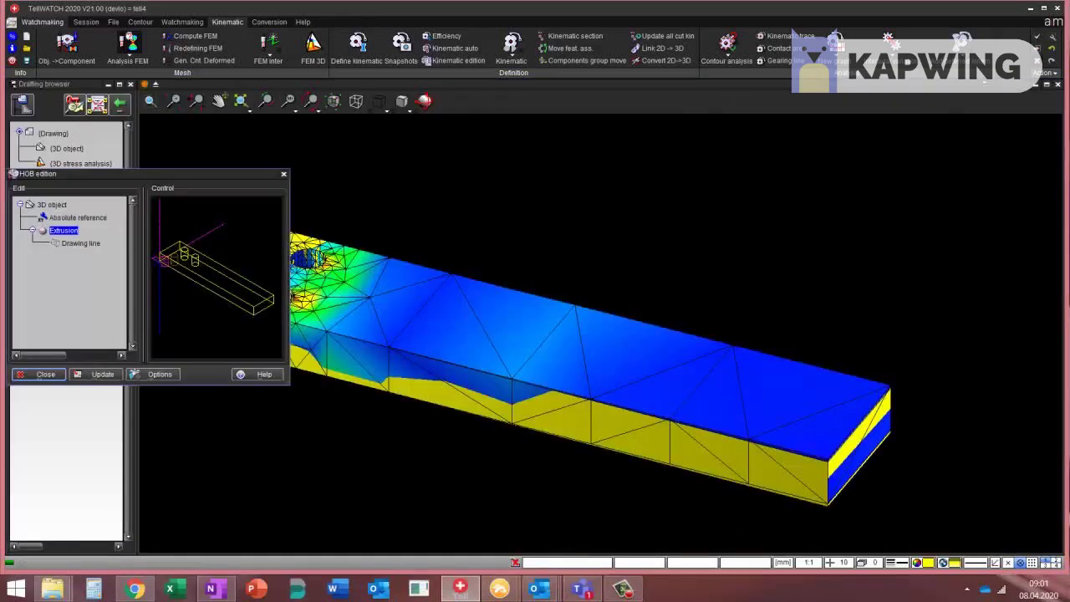
pyautogui.click(103, 374)
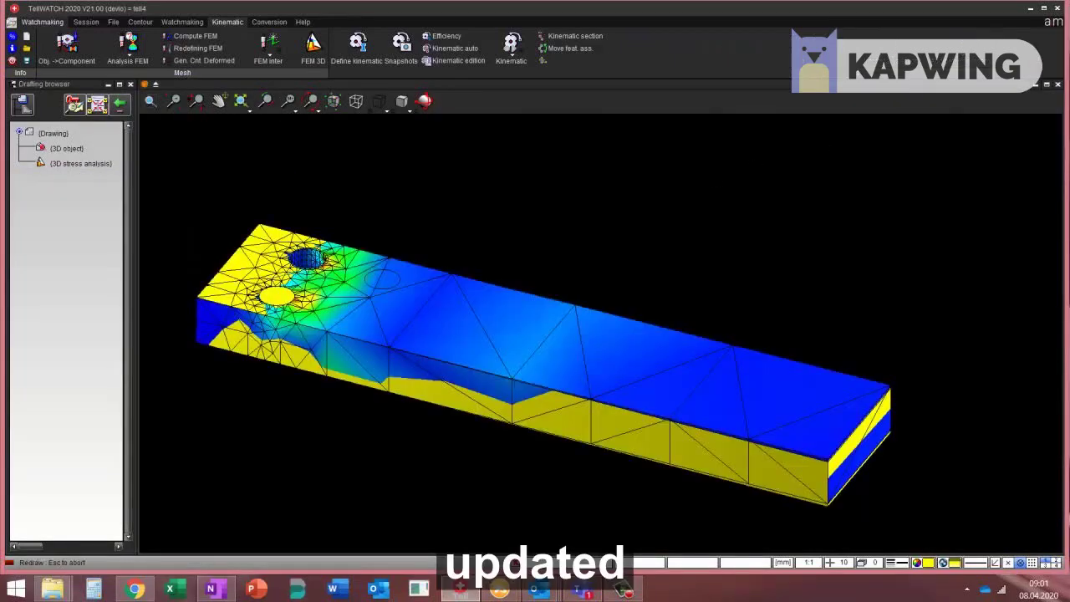
# - Update the 3D stress analysis to match the modified bar, and show the 2D and 3D views together
pyautogui.click(455, 275)
pyautogui.rightClick(461, 211)
pyautogui.moveTo(520, 308)
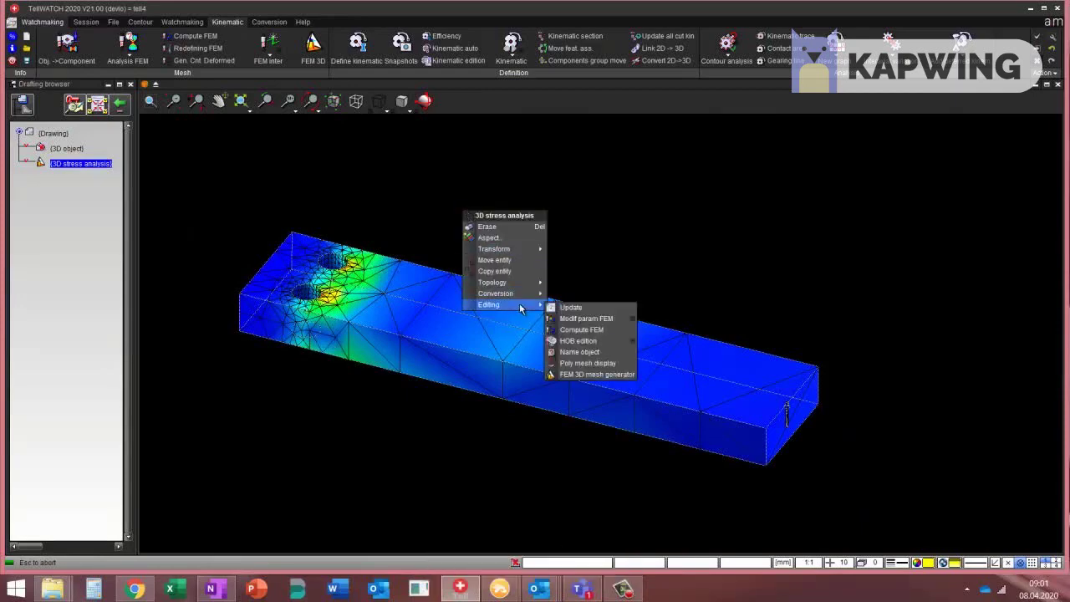
pyautogui.click(571, 307)
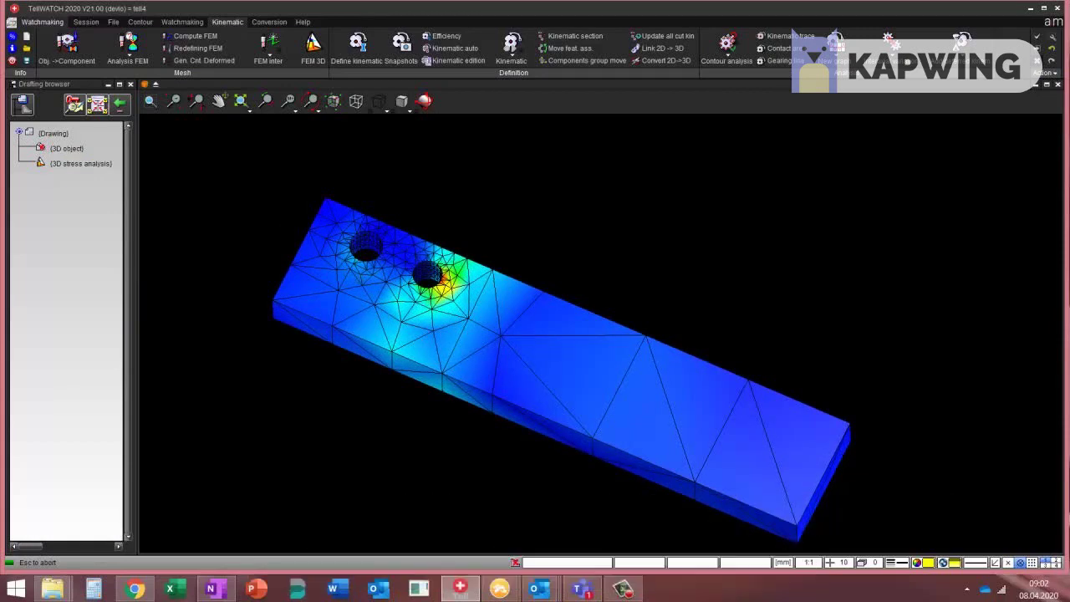
pyautogui.click(1058, 564)
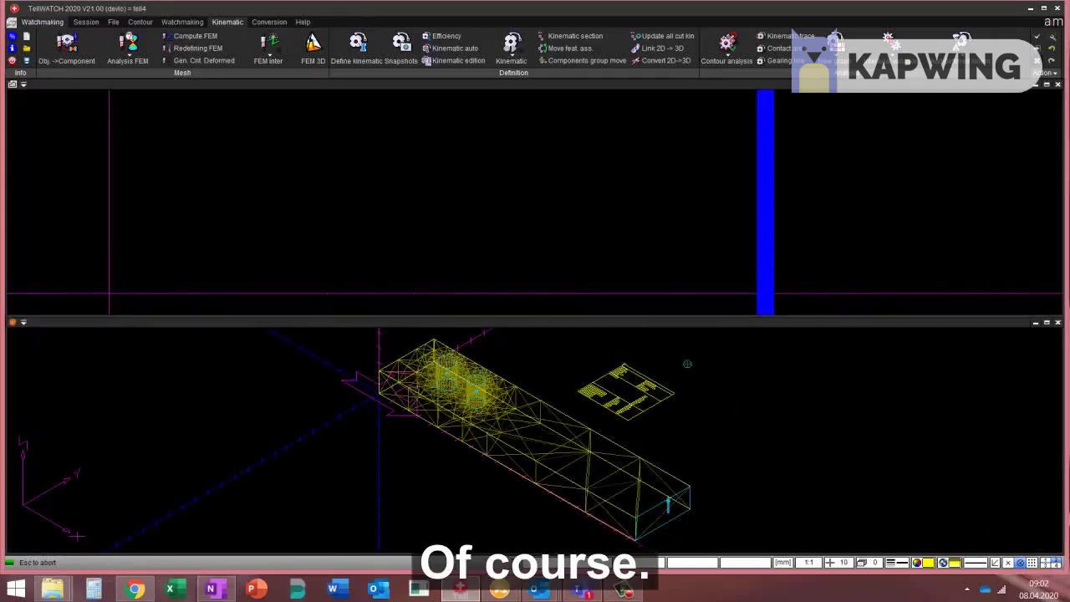